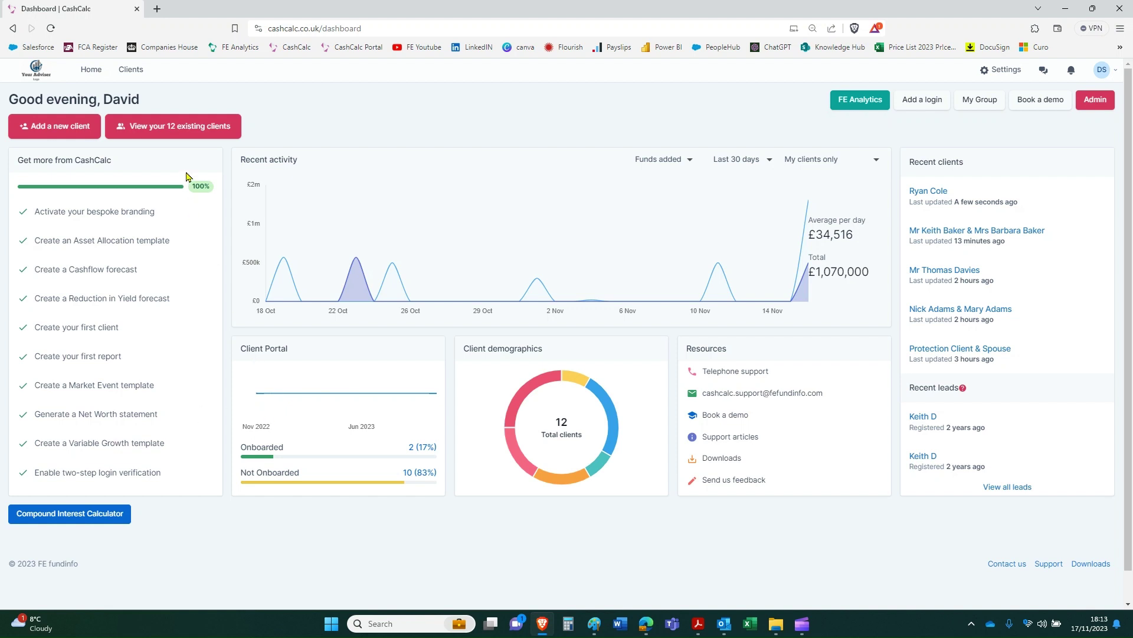
click(187, 131)
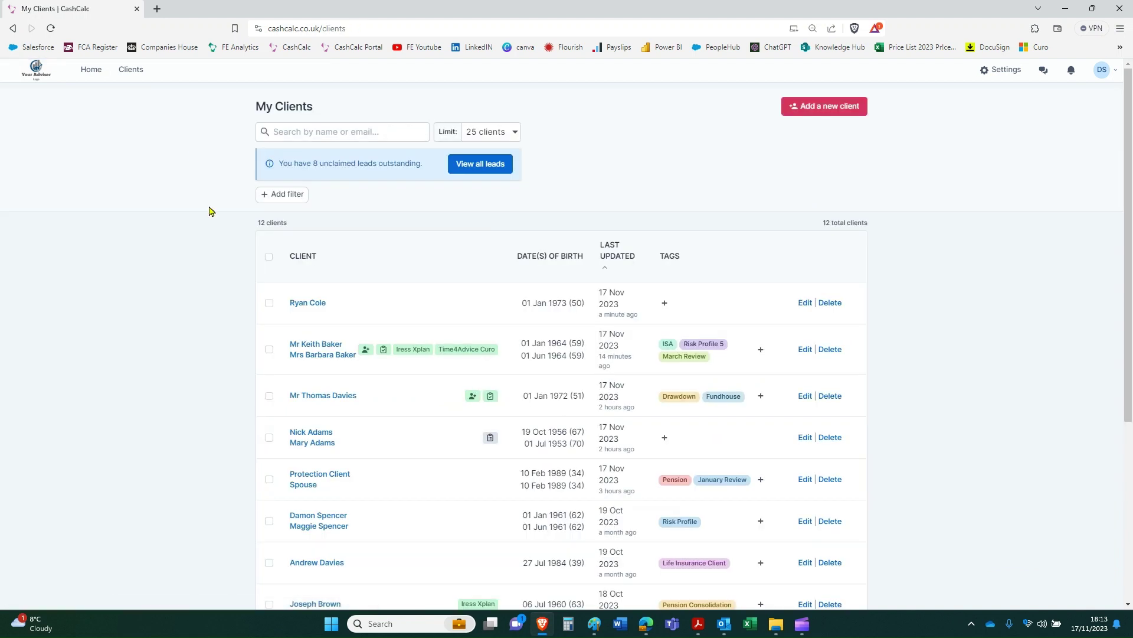
click(300, 305)
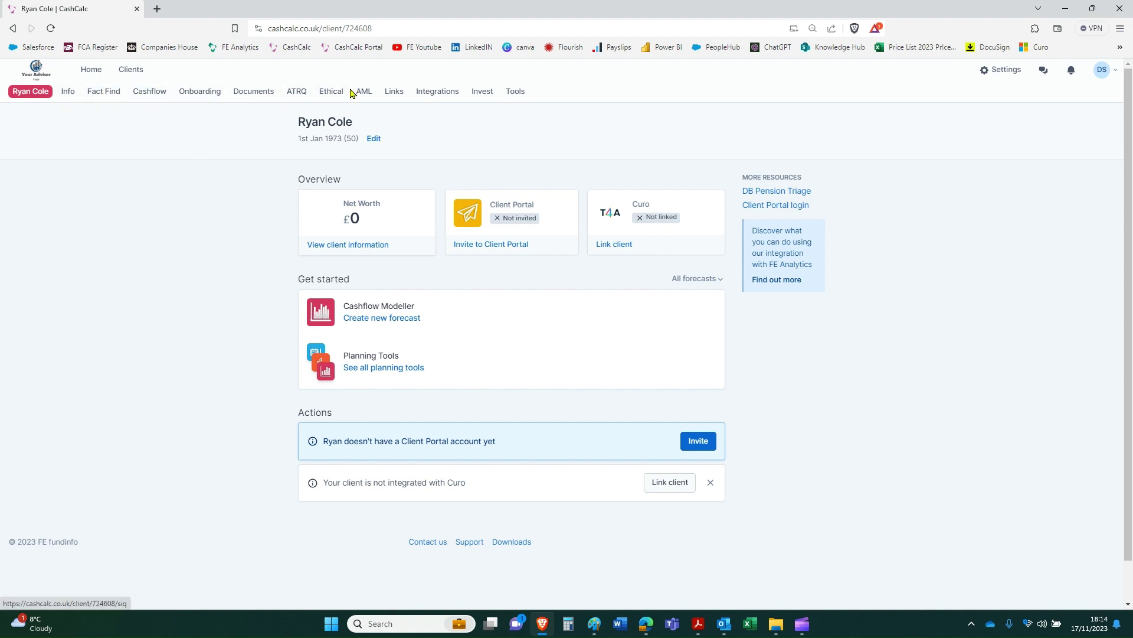
click(143, 92)
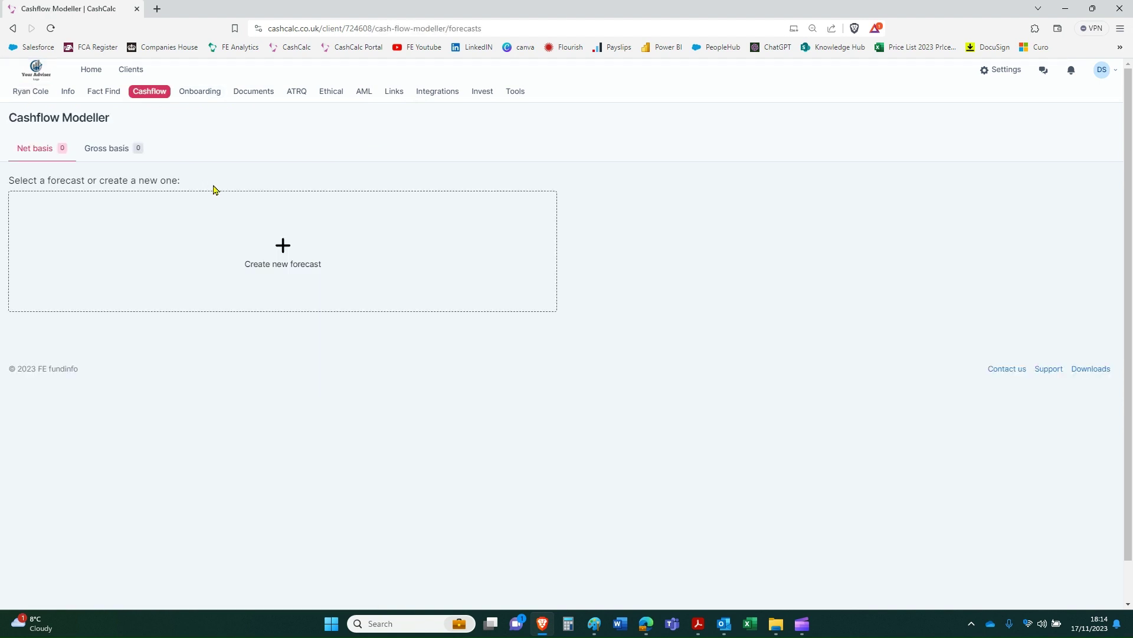
click(286, 251)
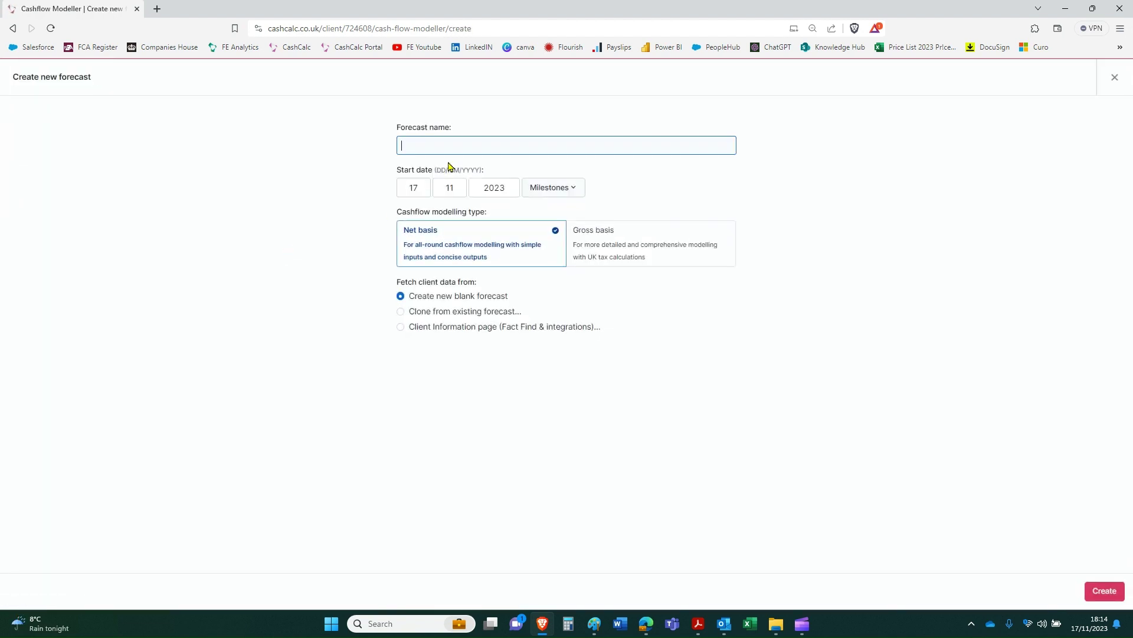
text(New CF)
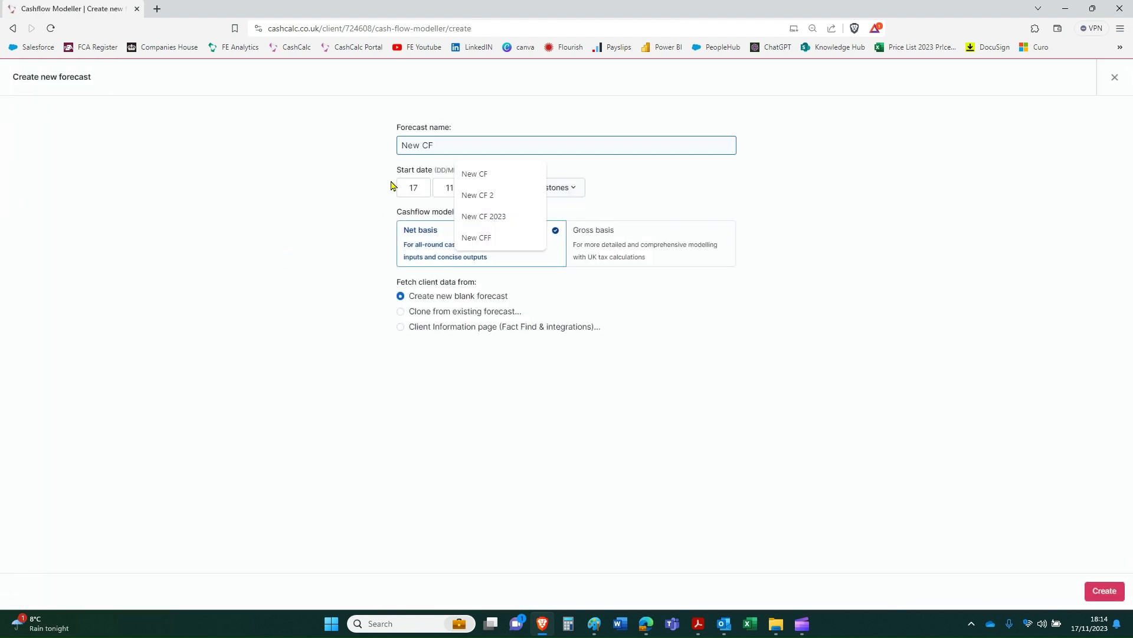
click(391, 185)
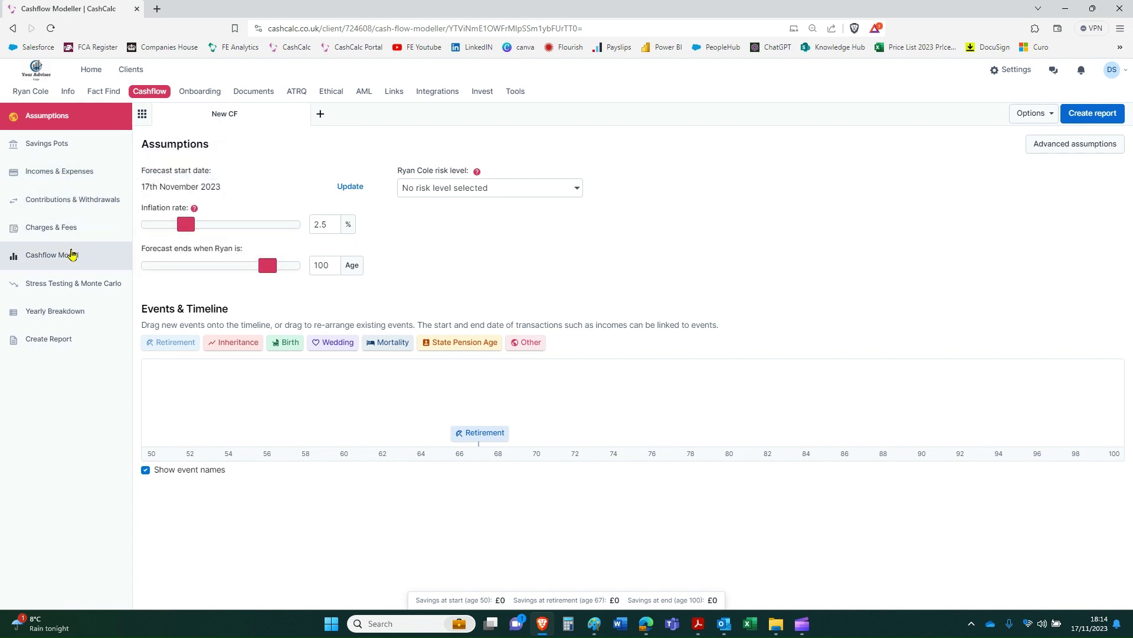
- Review New CF's savings chart and its 2.5% inflation rate assumption
click(72, 256)
mouse_move(51, 255)
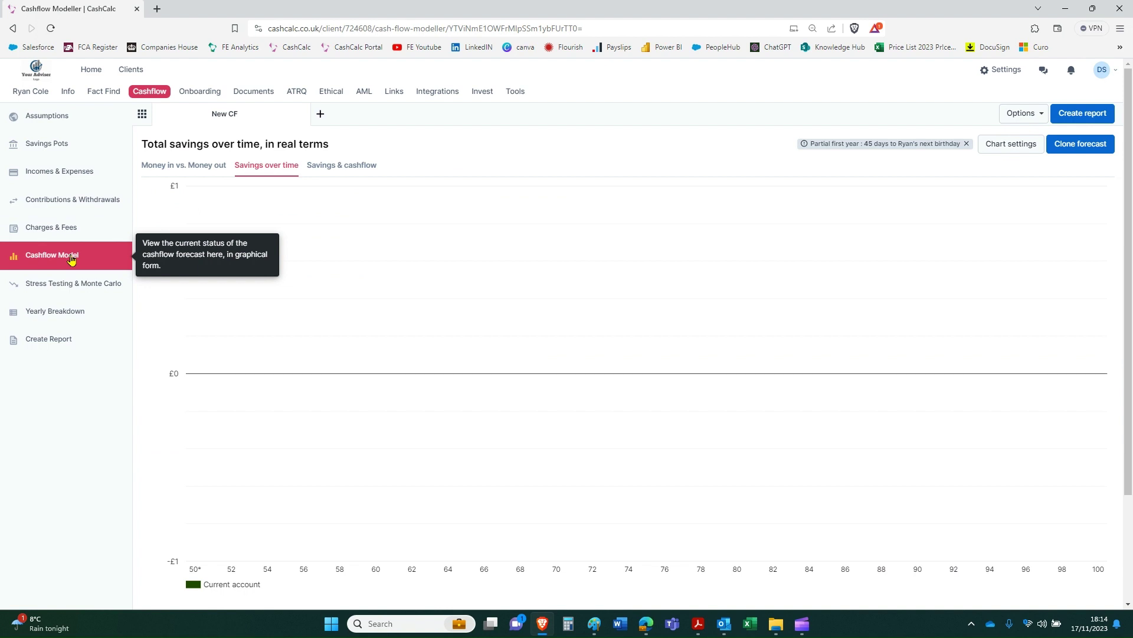
click(45, 119)
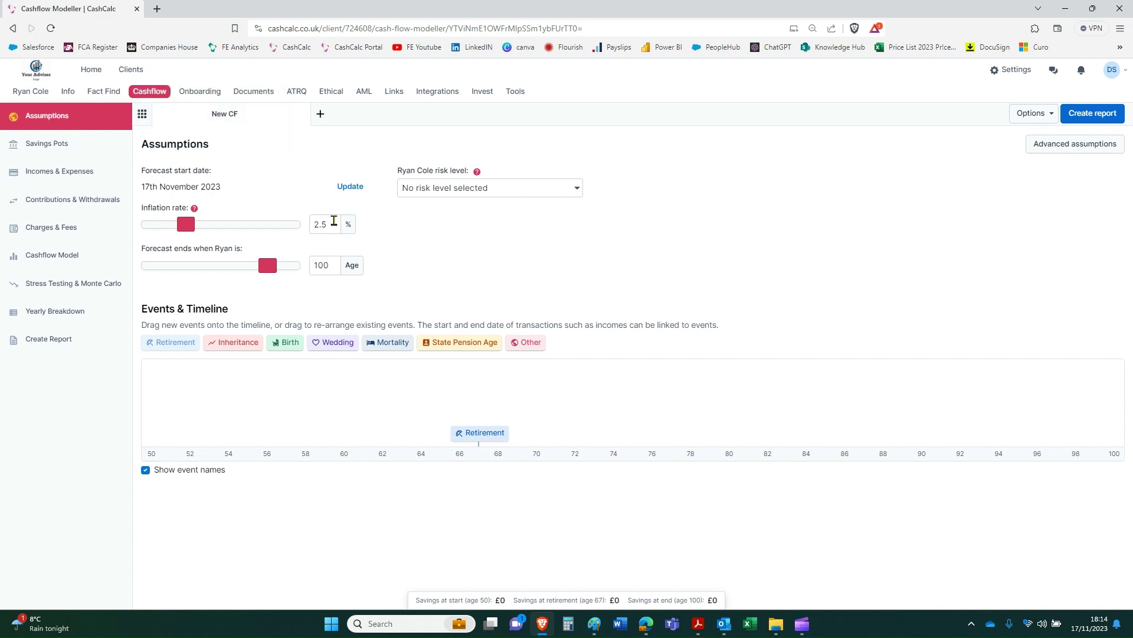
double_click(322, 224)
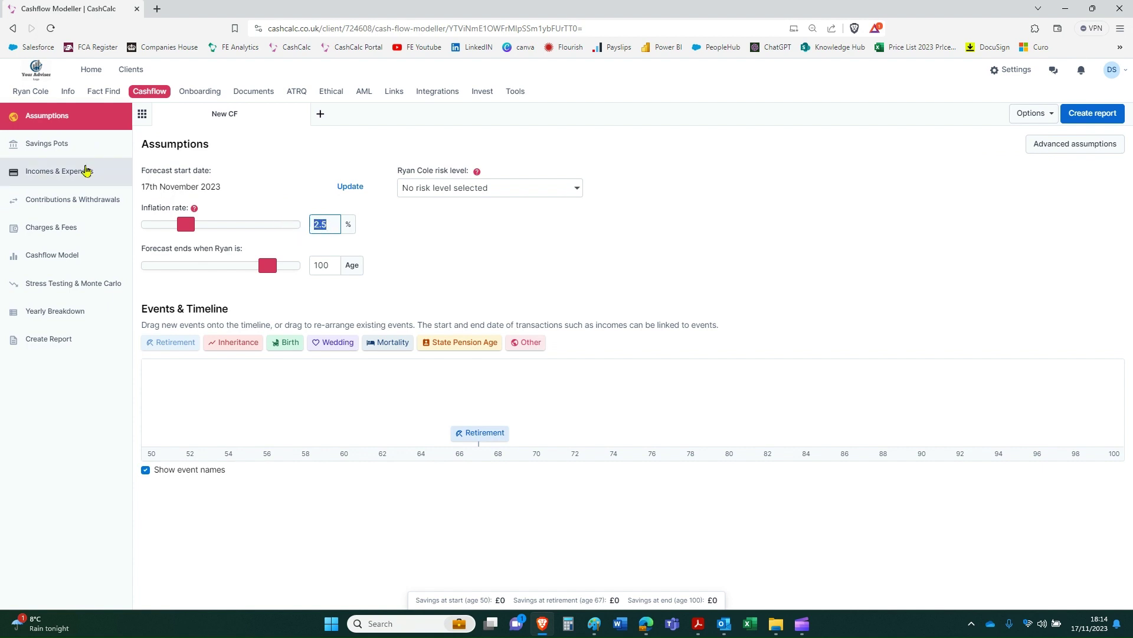
- Add a savings pot 'Pension' worth £500,000 at 4% return, with 20% withdrawal tax
click(43, 153)
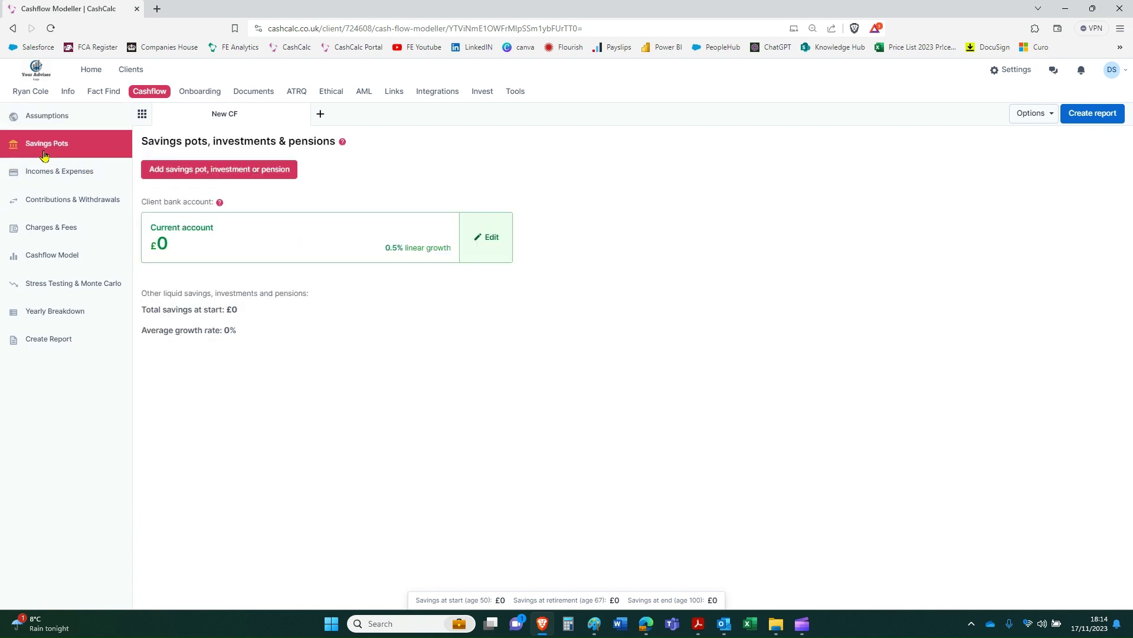
click(226, 173)
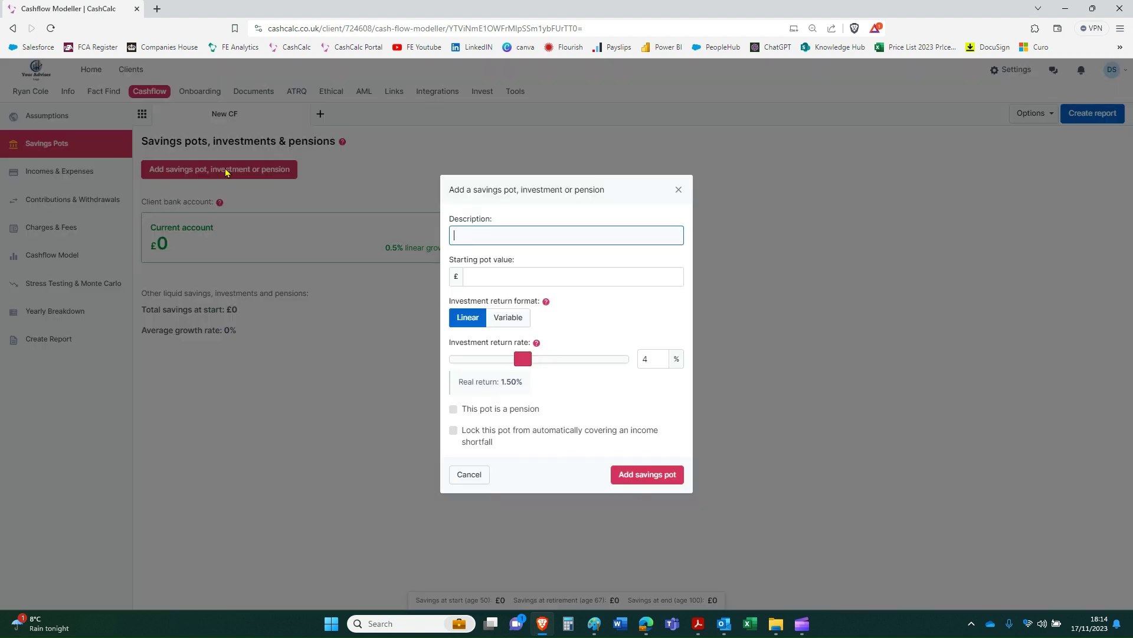
text(Pension)
click(576, 275)
text(500000)
double_click(651, 357)
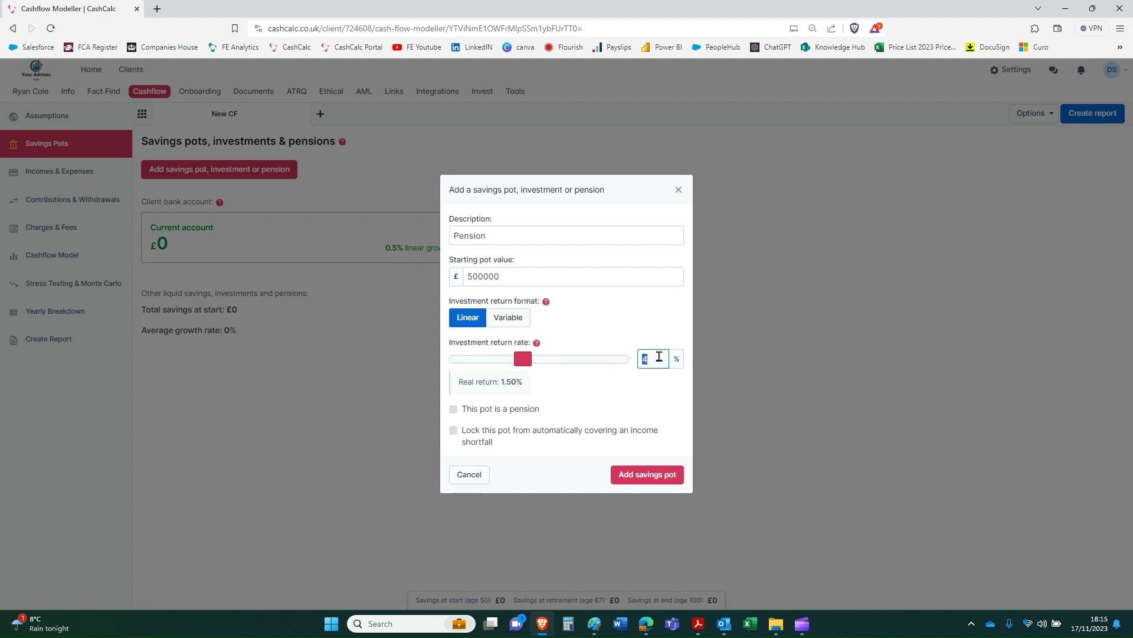
click(519, 381)
double_click(518, 382)
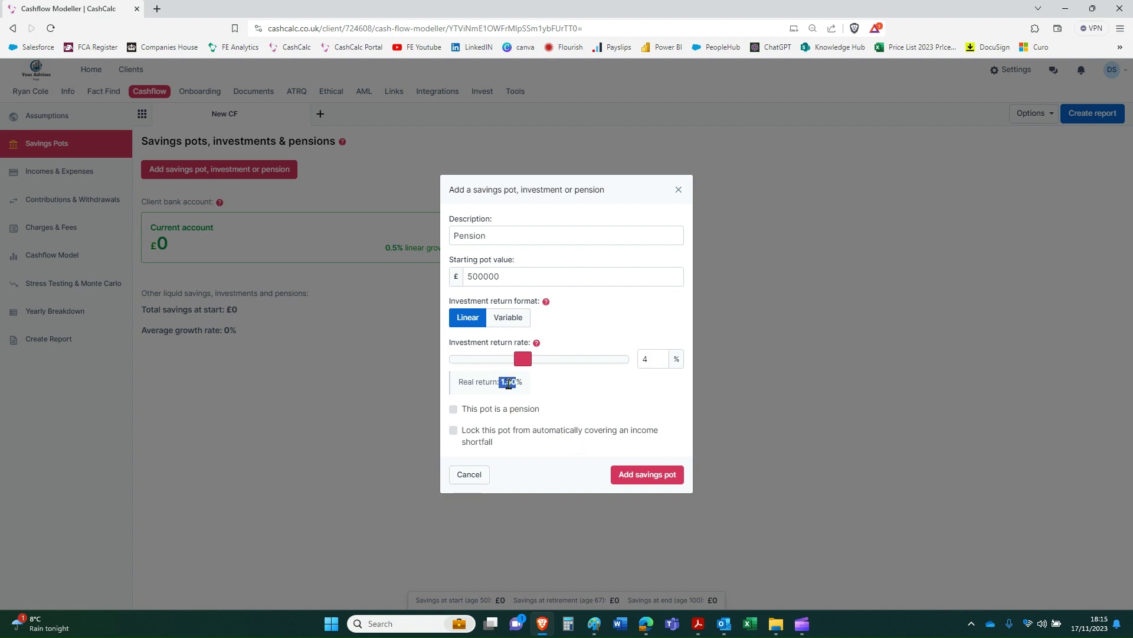
click(454, 410)
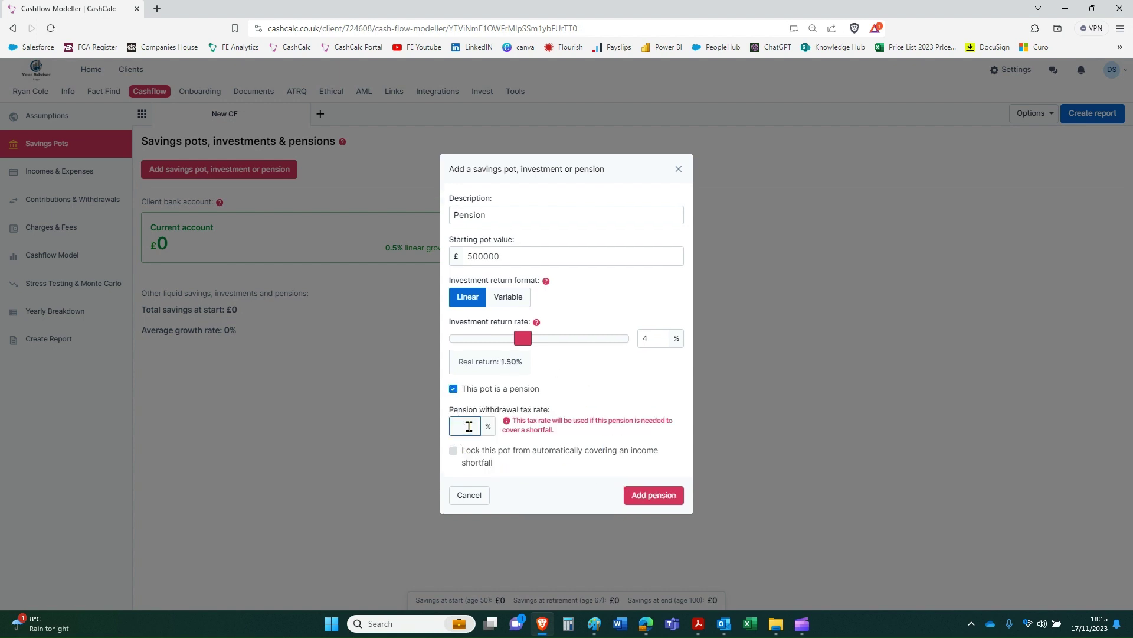
text(20)
double_click(466, 426)
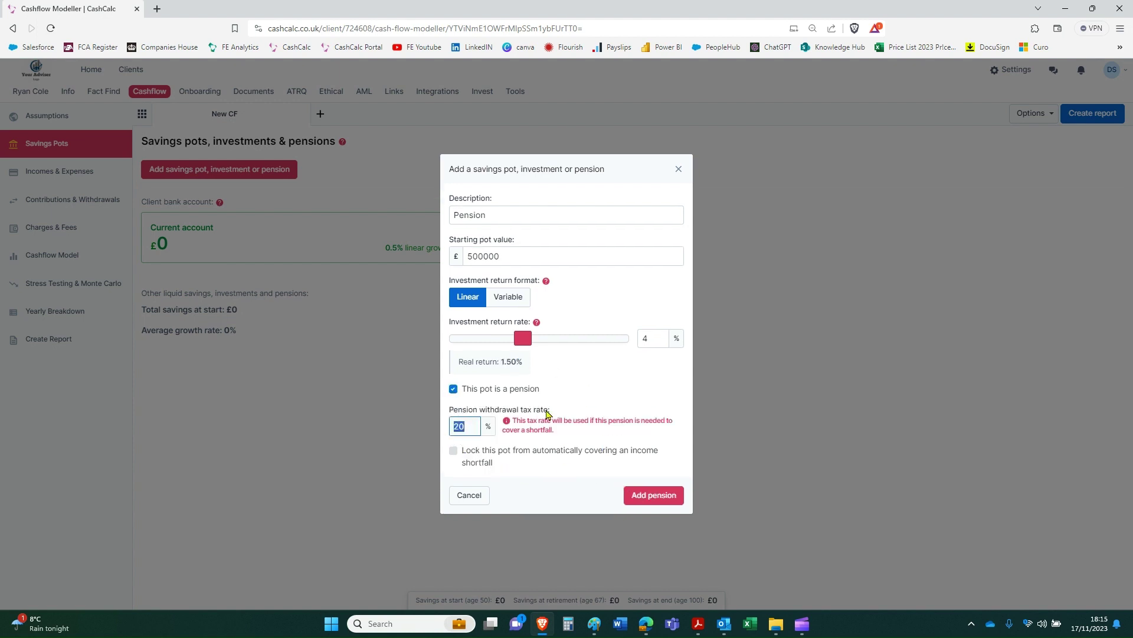
click(646, 494)
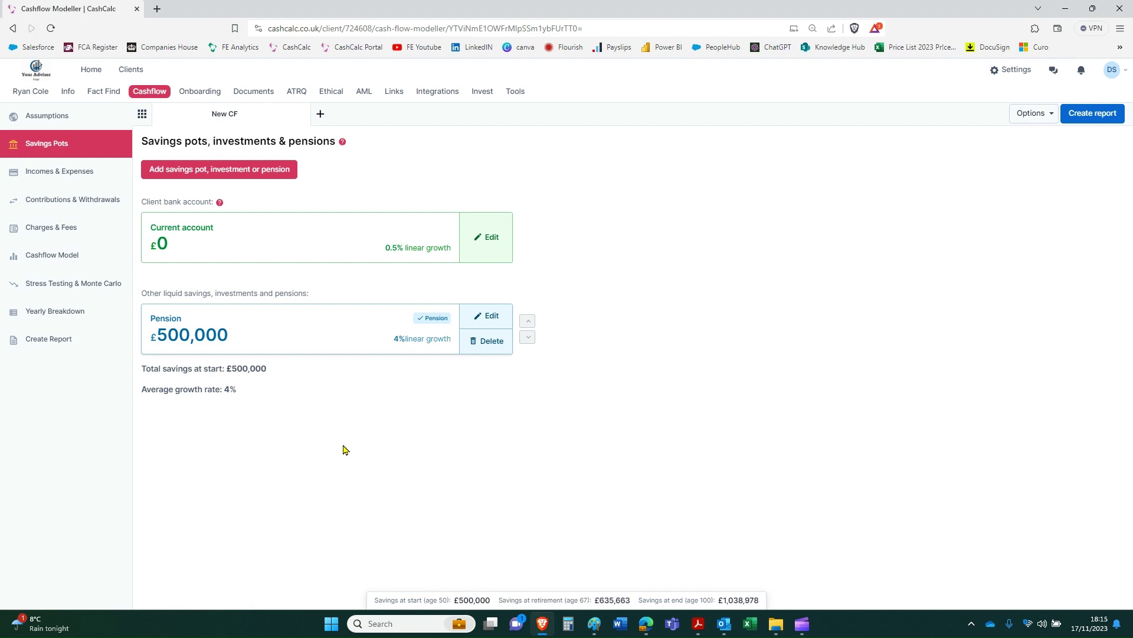
click(69, 258)
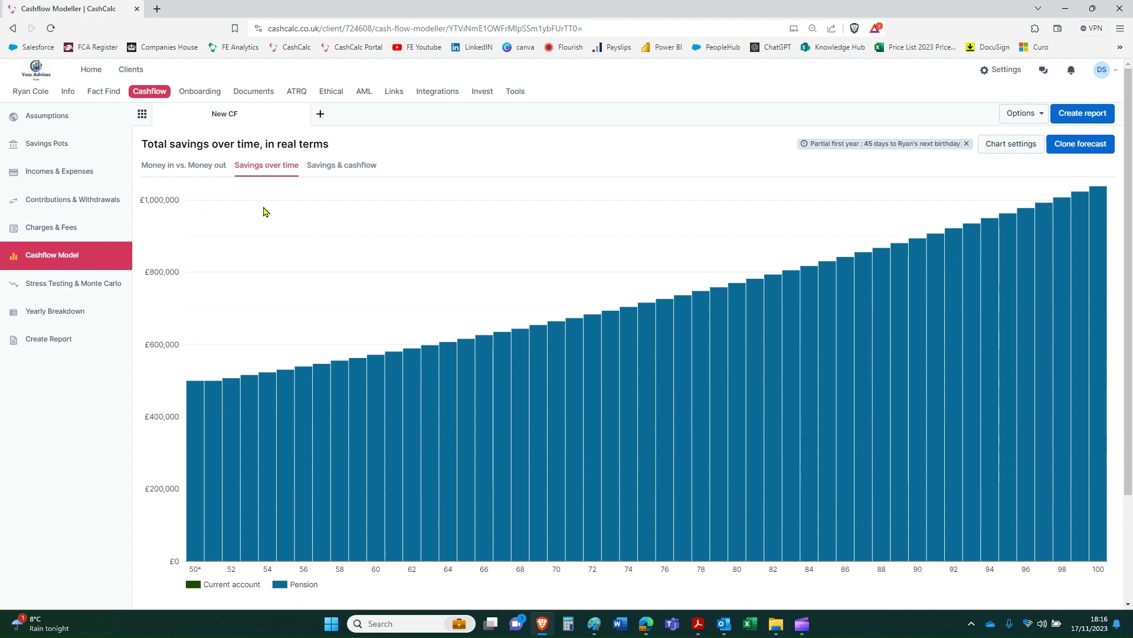
click(67, 97)
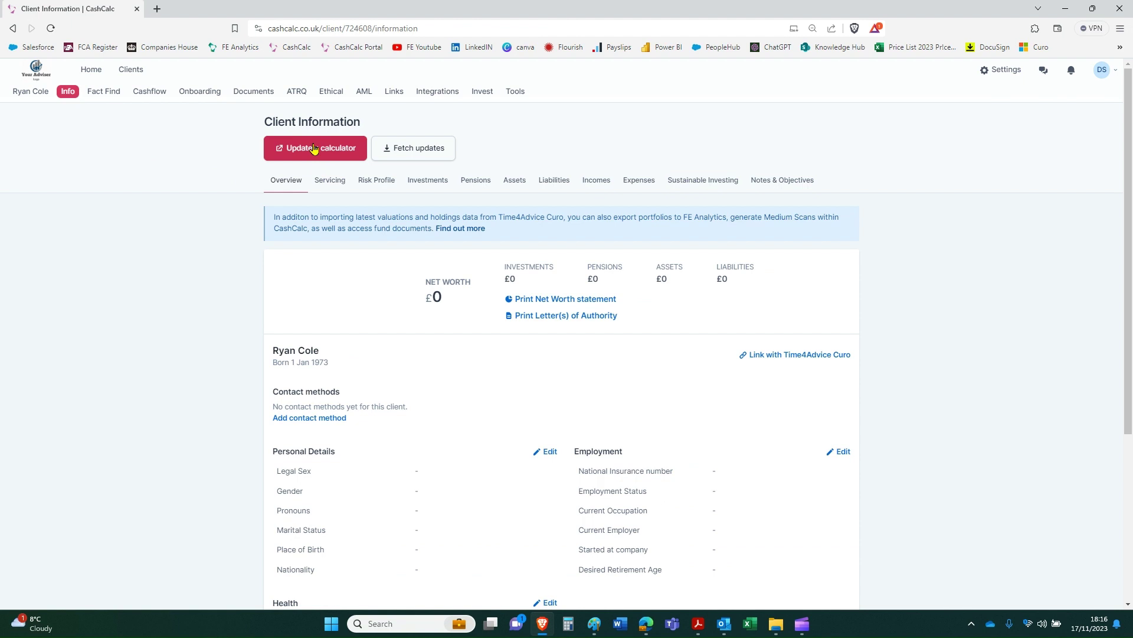
click(198, 92)
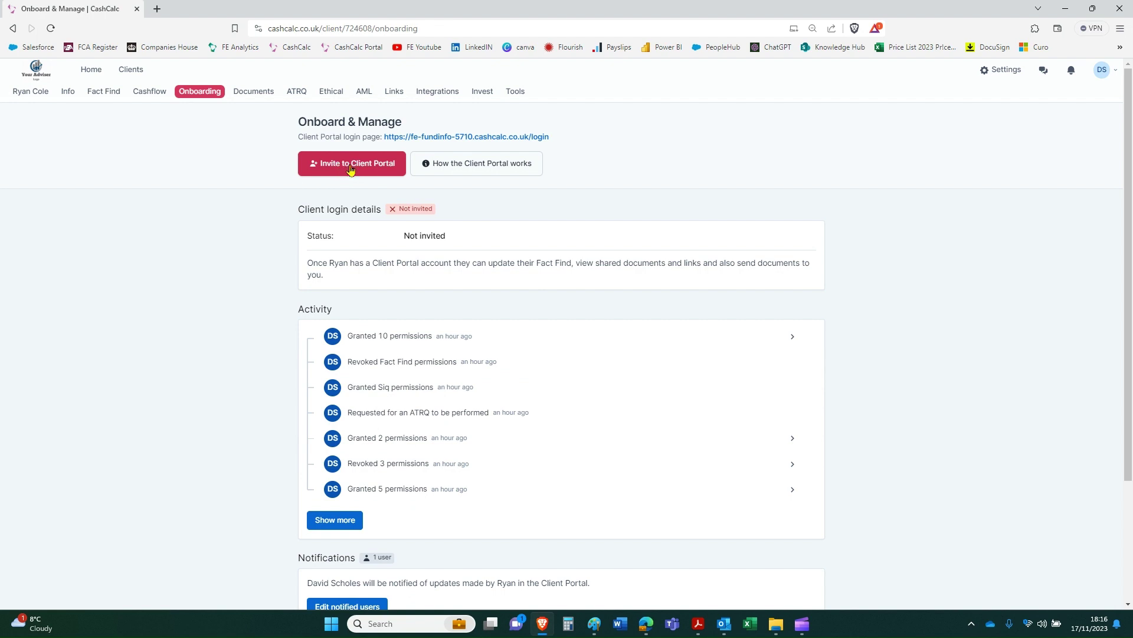
click(348, 165)
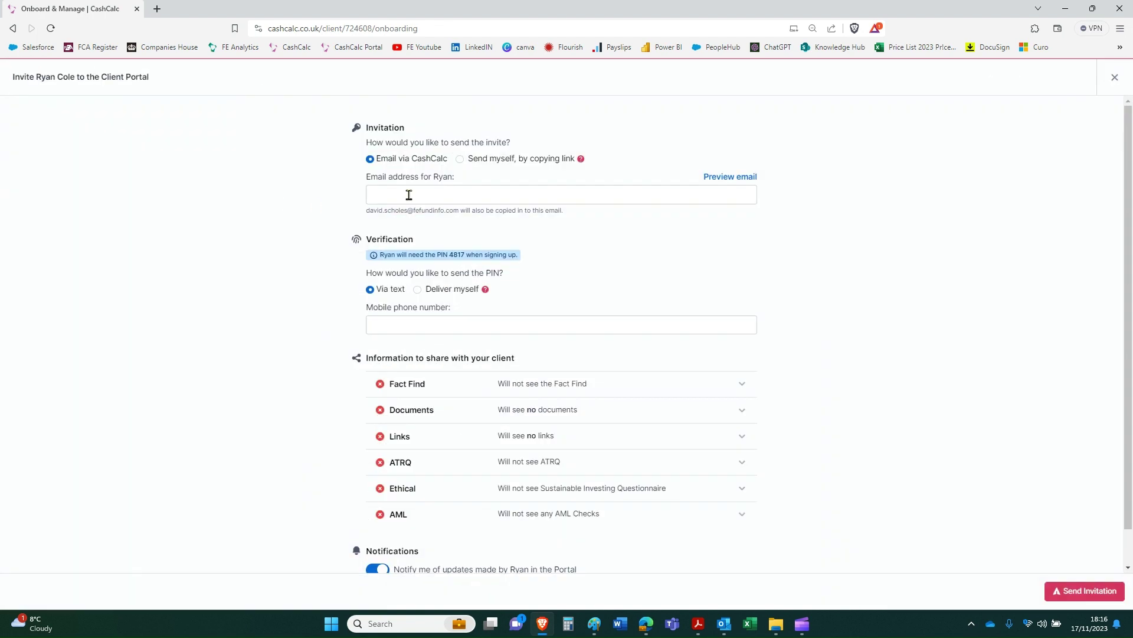
click(382, 198)
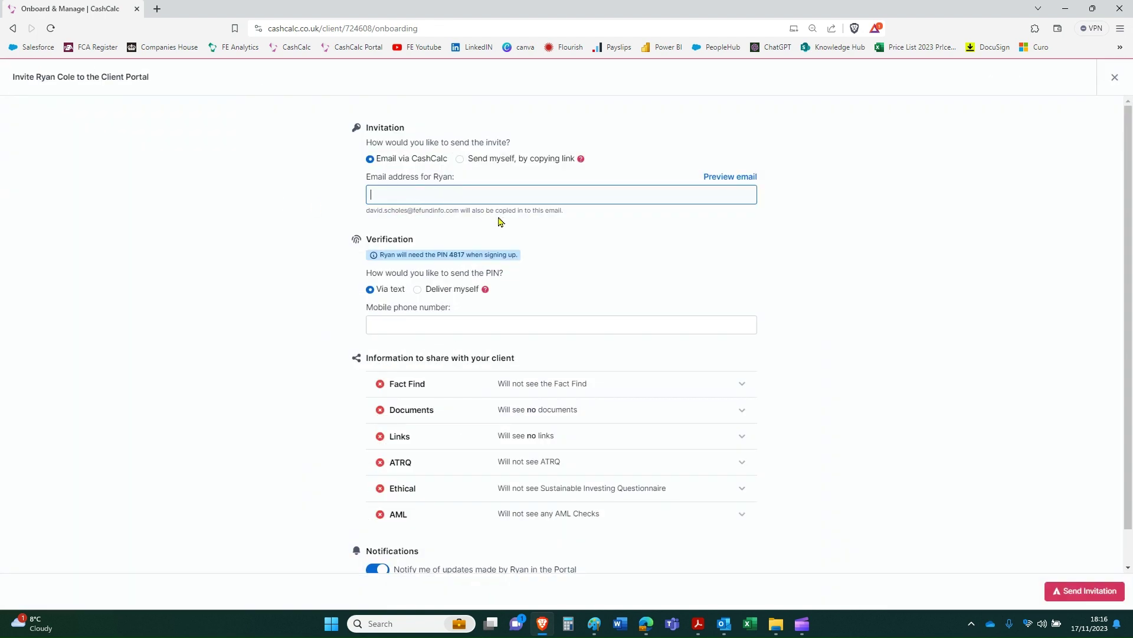
click(734, 179)
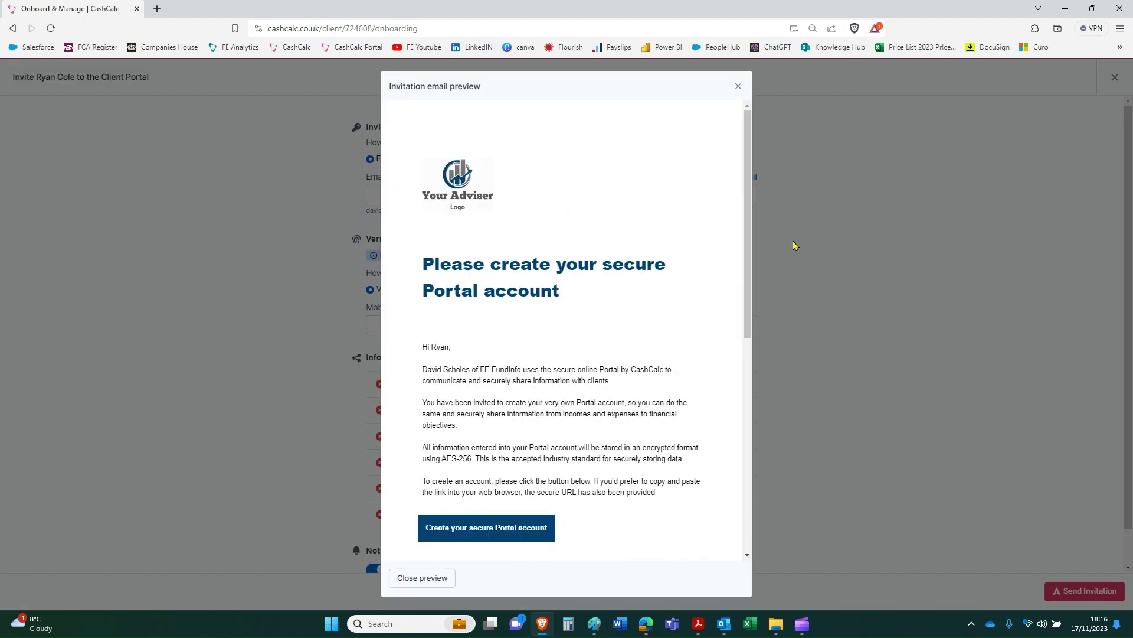
scroll(749, 200, down, 1)
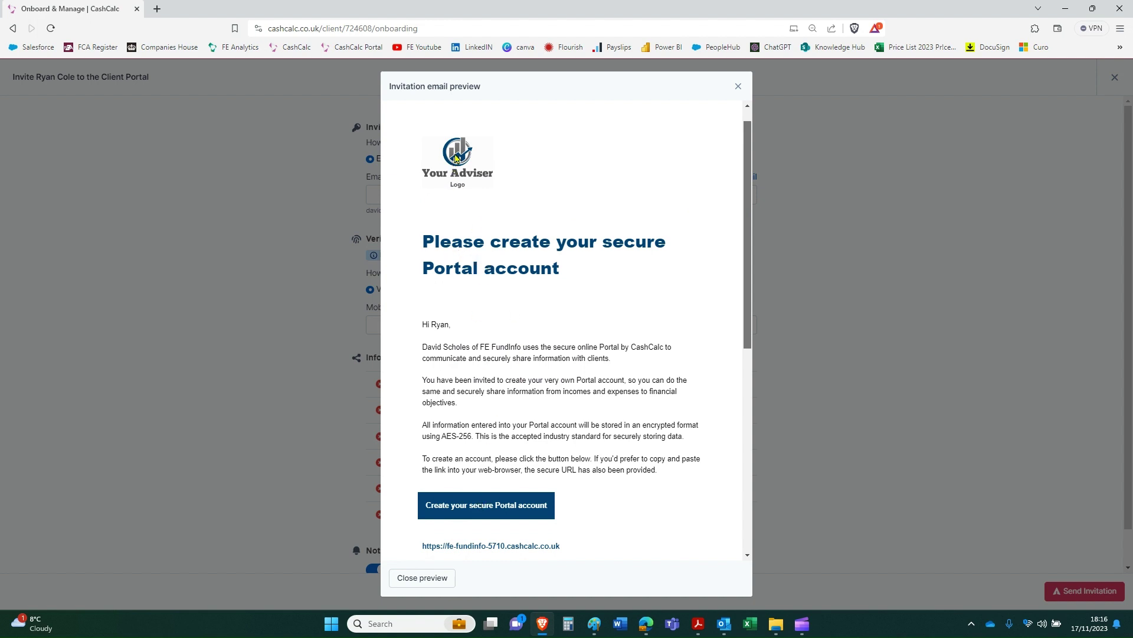
scroll(560, 326, down, 2)
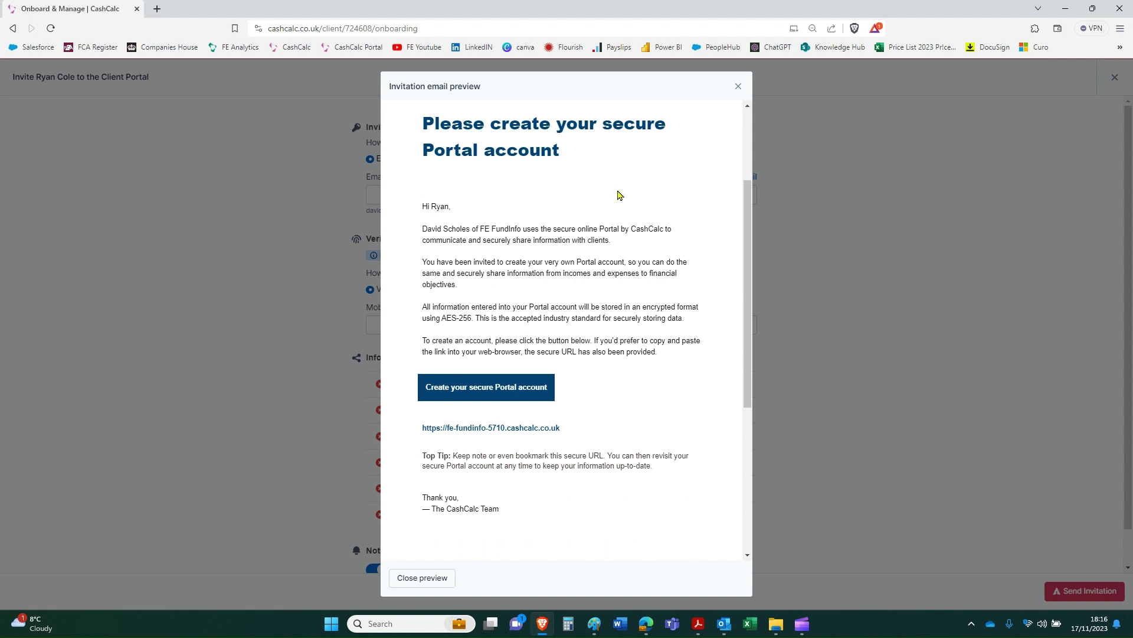
click(739, 87)
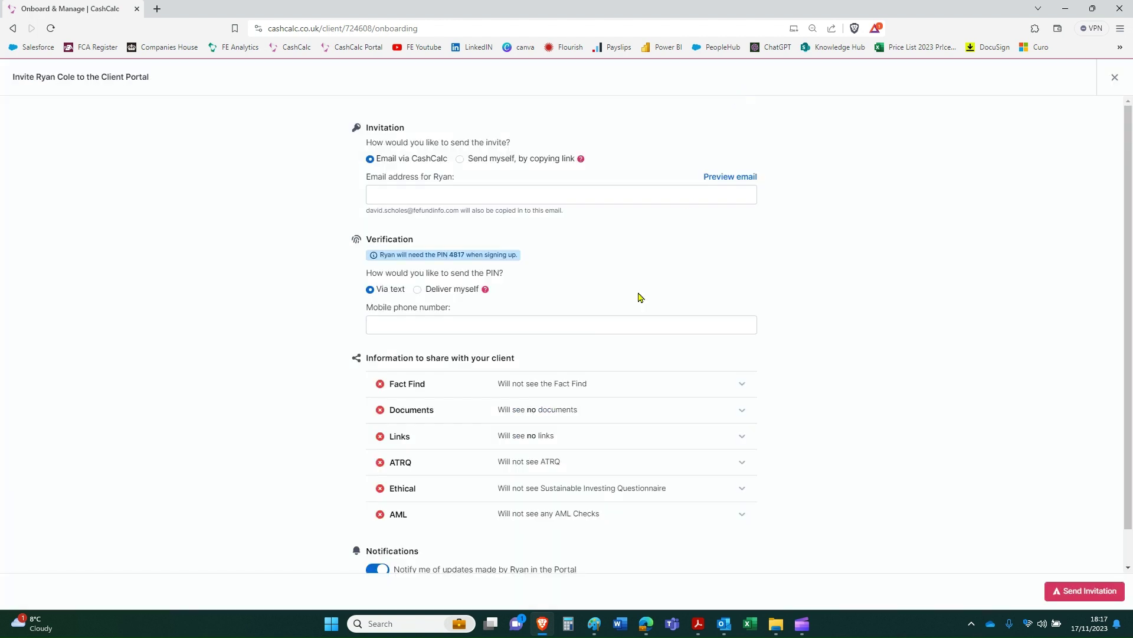
drag(416, 240, 365, 239)
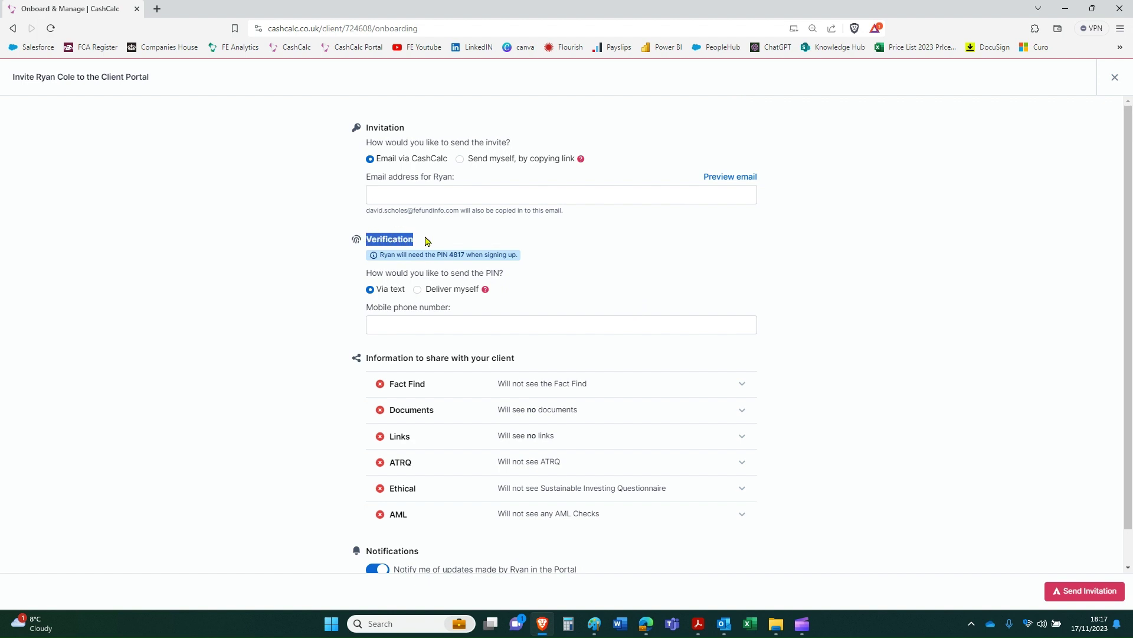
double_click(454, 256)
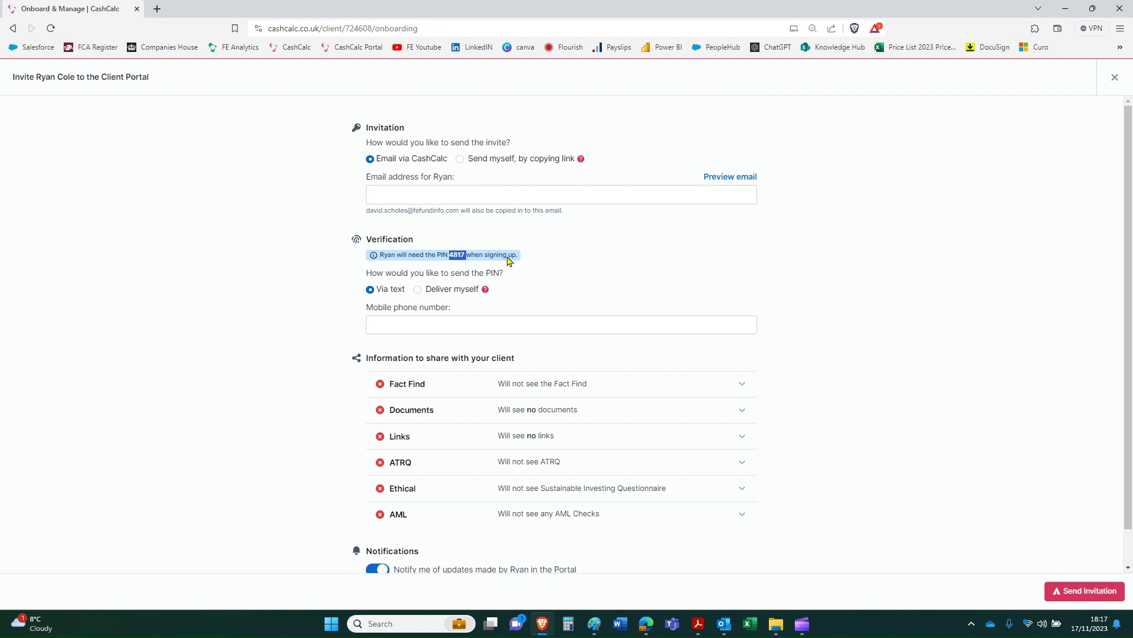
click(420, 289)
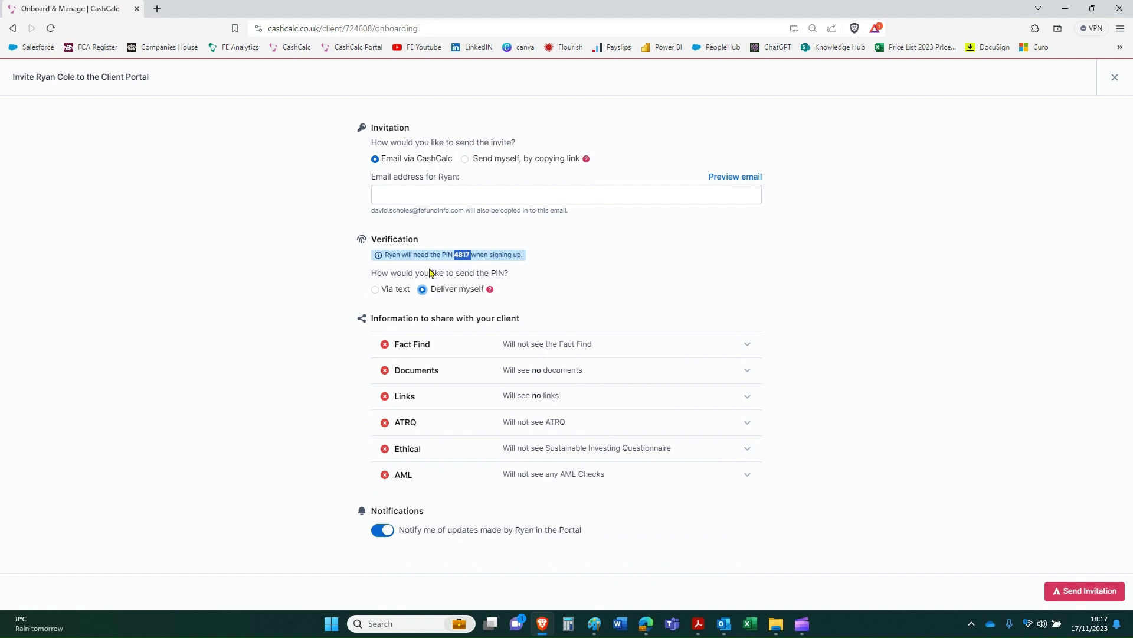
click(377, 291)
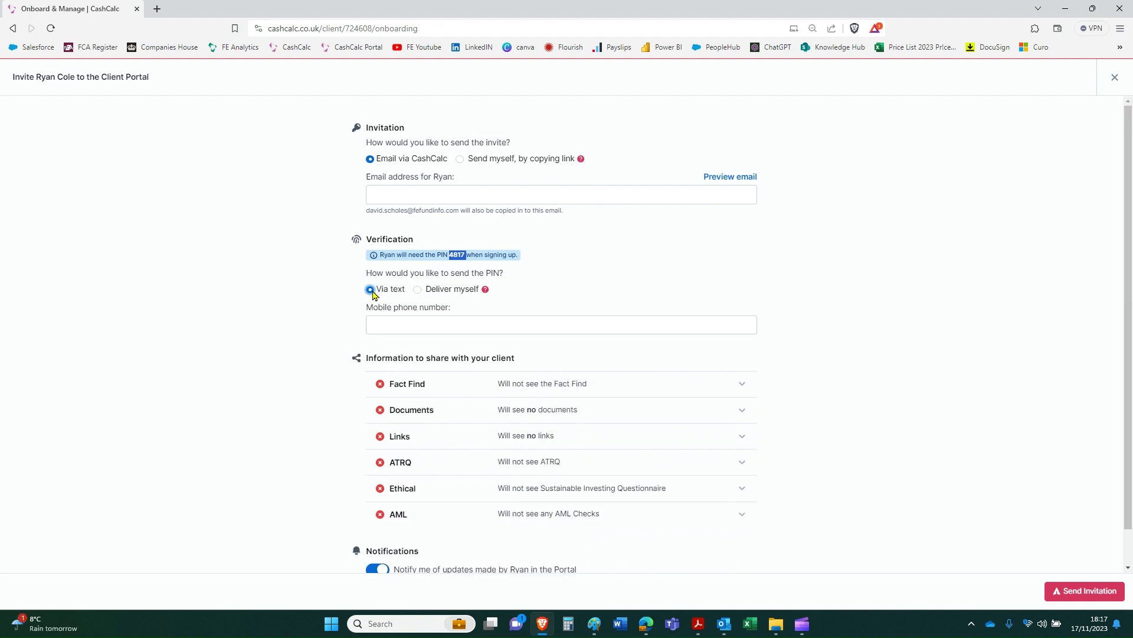
click(397, 323)
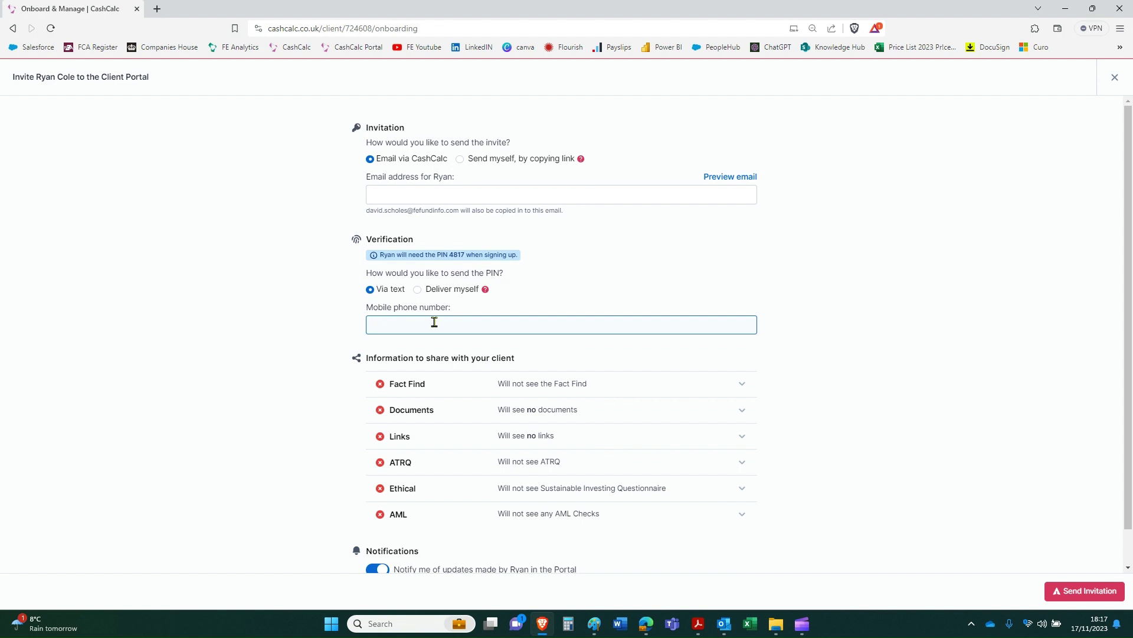
- Make the Fact Find visible to Ryan, keeping the Base Fact Find template
click(572, 388)
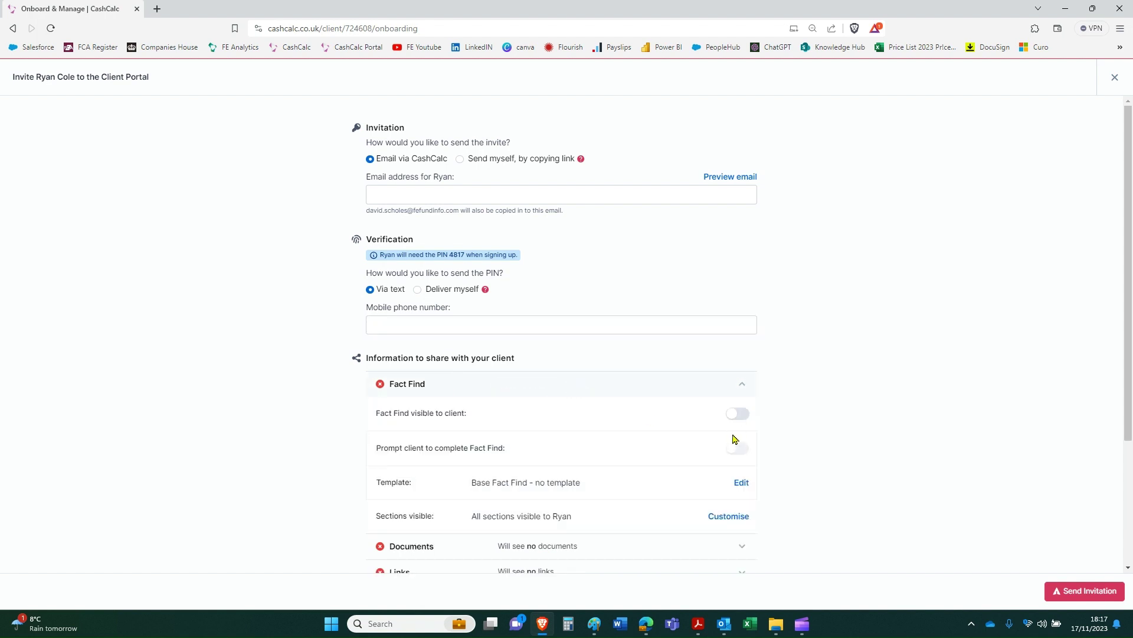
click(738, 413)
scroll(643, 410, down, 1)
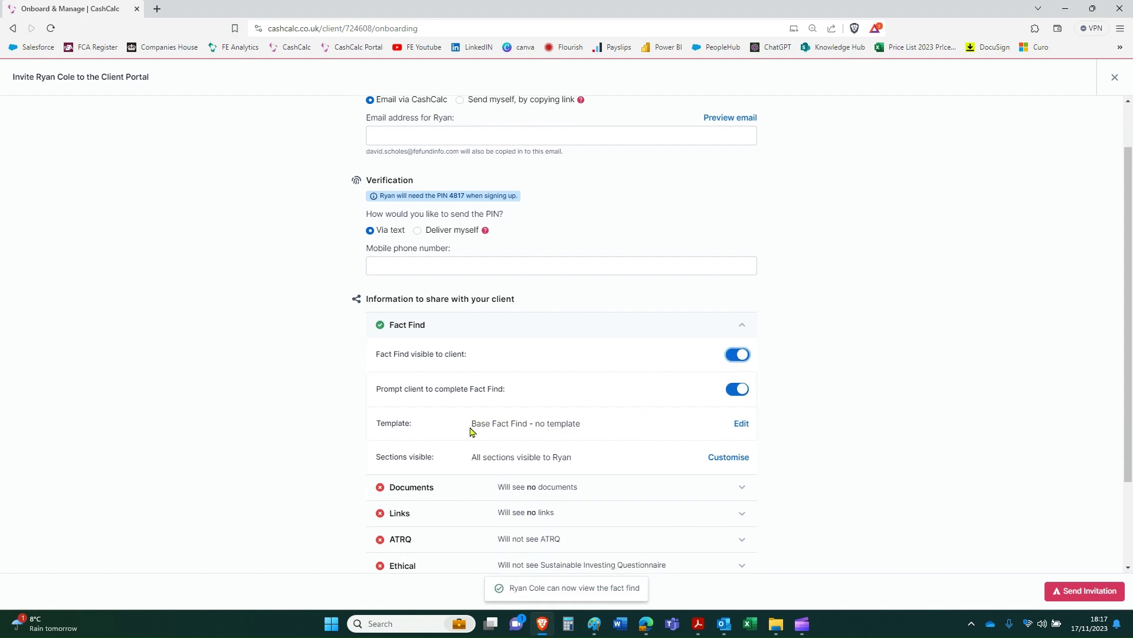
drag(471, 425, 529, 423)
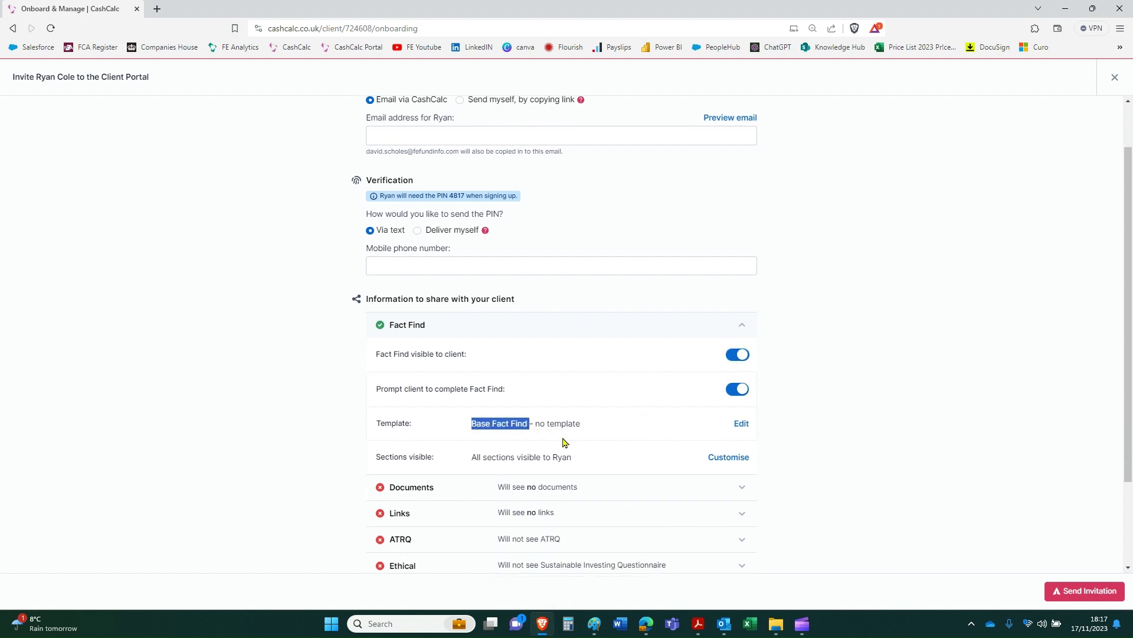
click(740, 424)
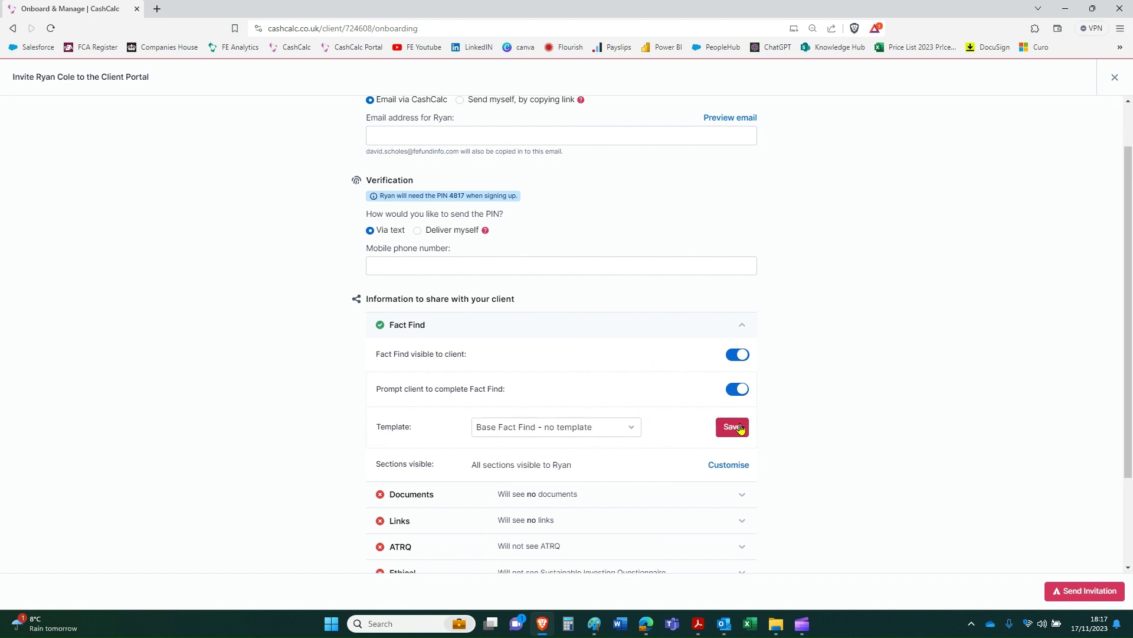
click(604, 429)
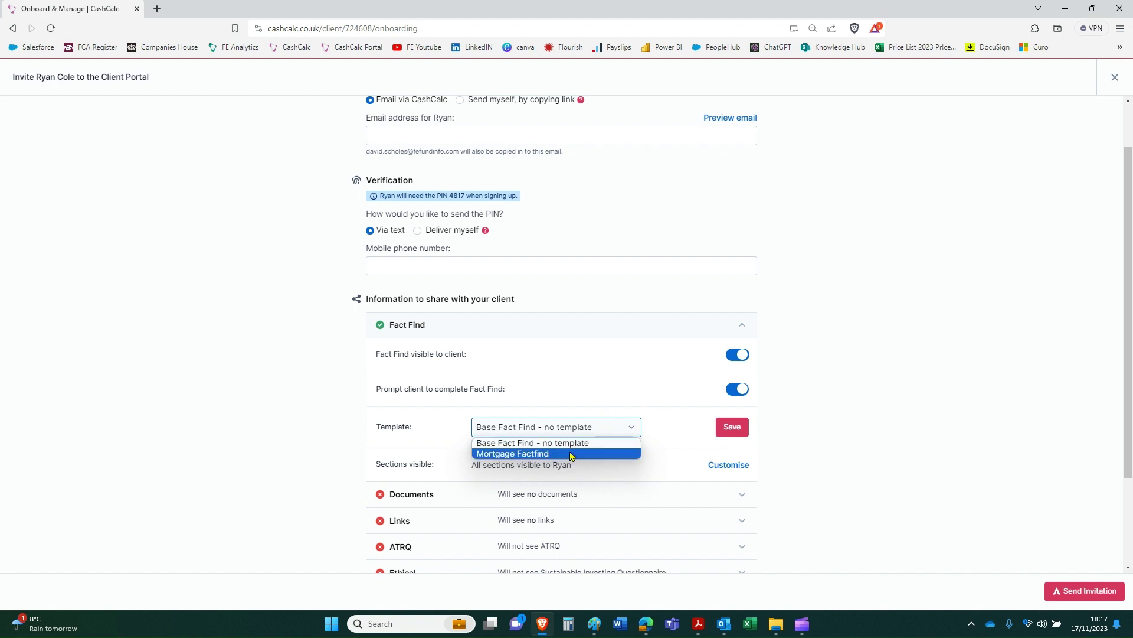
click(567, 427)
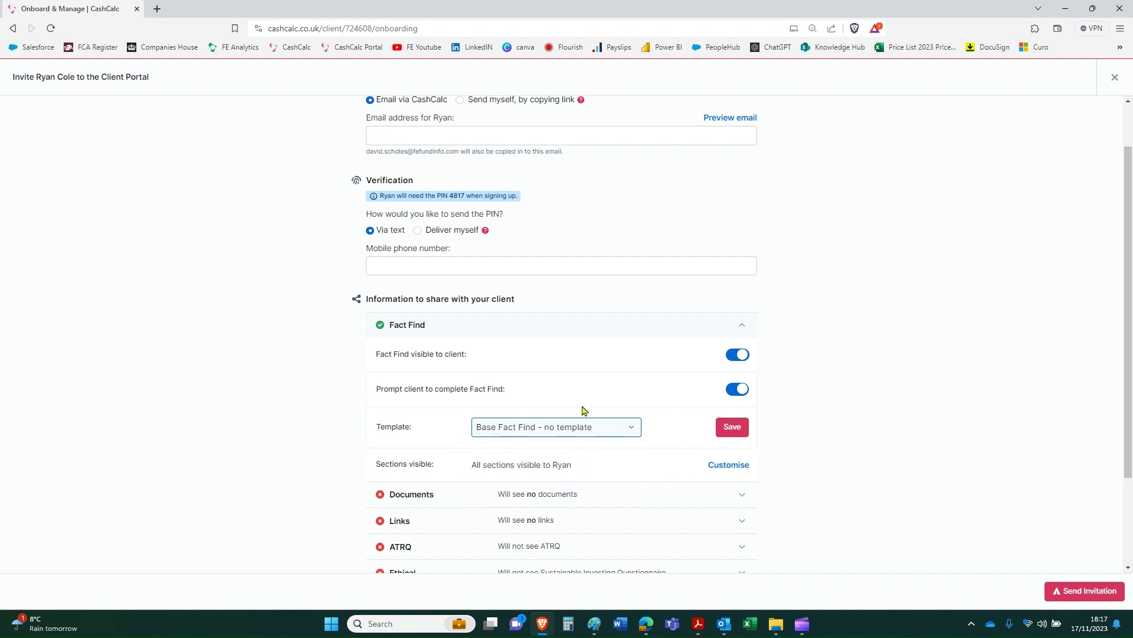
- Turn off Objectives, Health and Protection, Loans and Mortgages, and Other Assets, then save
click(728, 467)
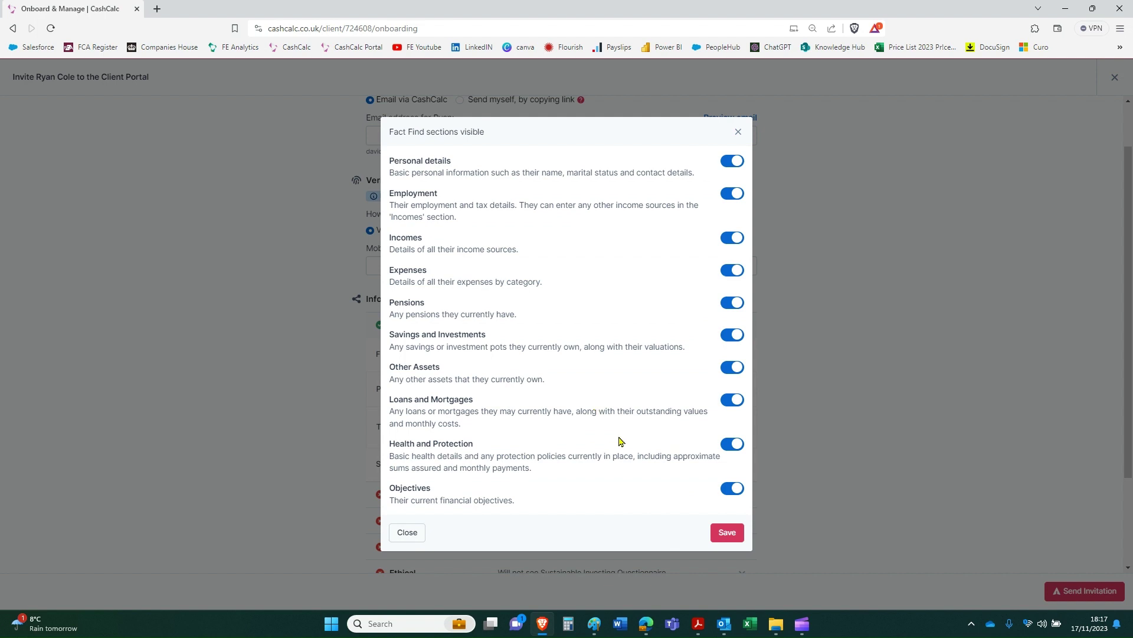
click(730, 492)
click(731, 444)
click(732, 399)
click(731, 367)
click(727, 532)
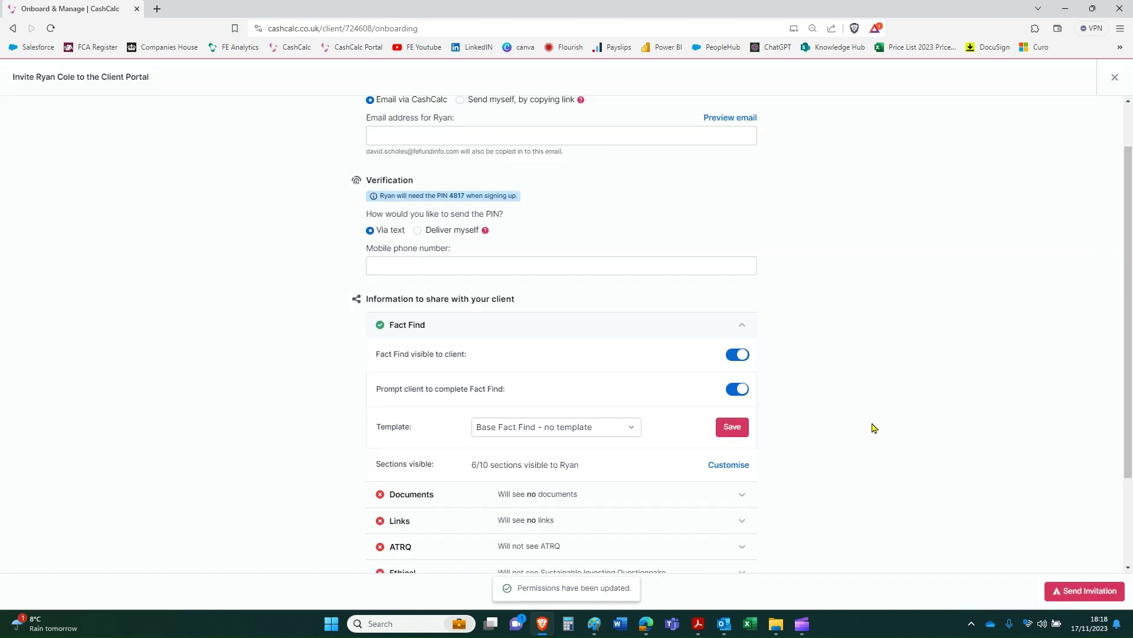
scroll(872, 428, down, 2)
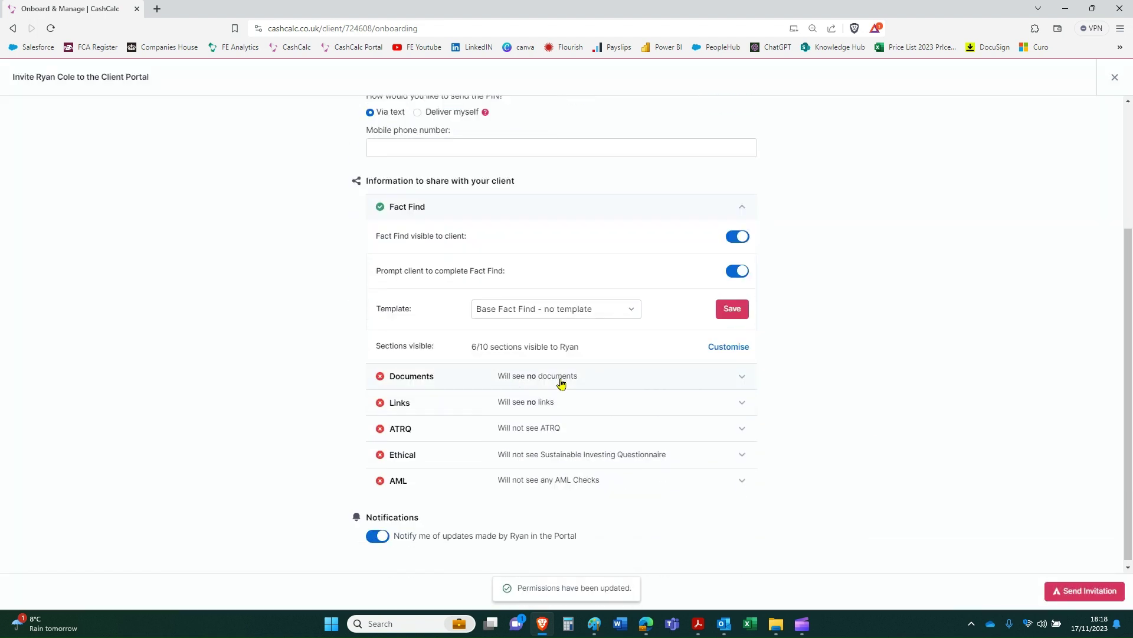
- Require acceptance of the Terms of Business Agreement, then expand the shared Links
click(560, 381)
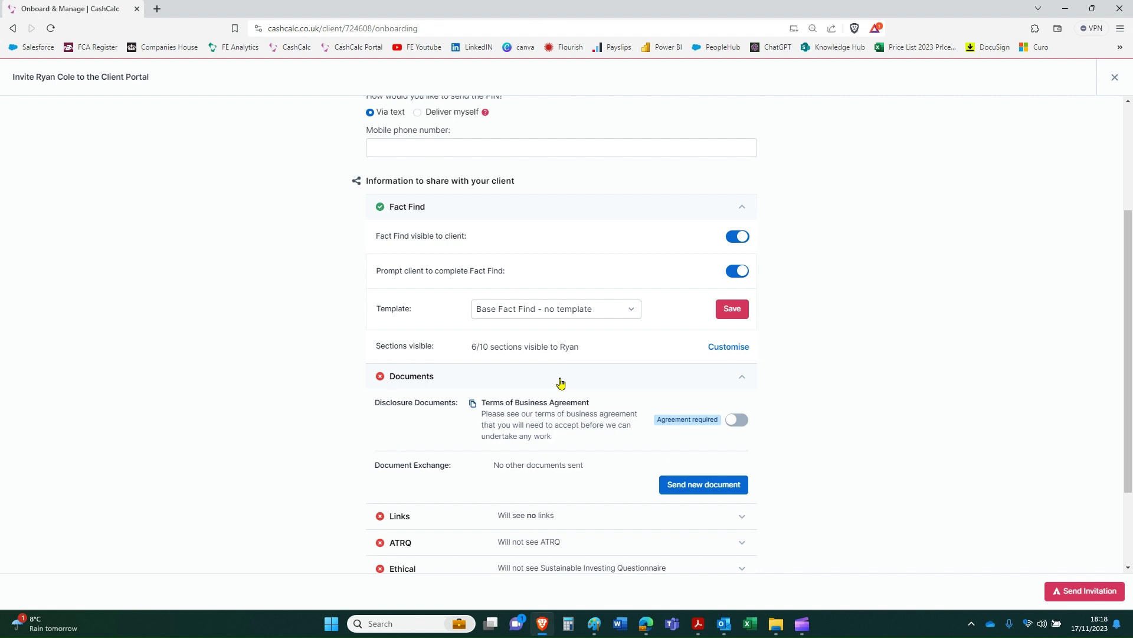
click(739, 422)
scroll(797, 377, down, 1)
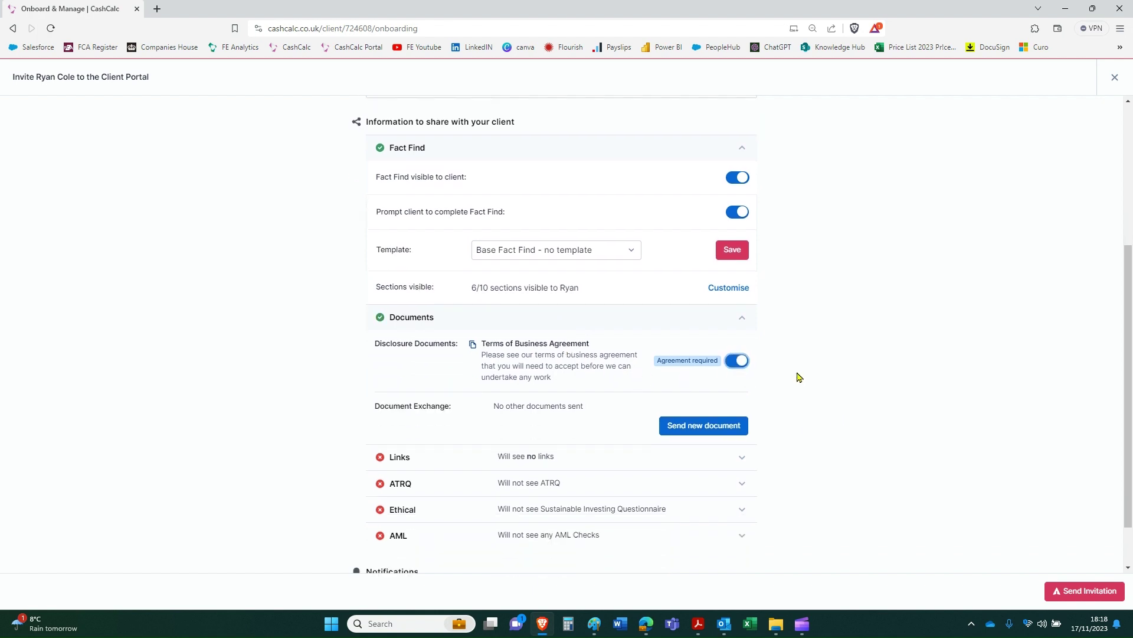
click(551, 464)
scroll(558, 467, down, 2)
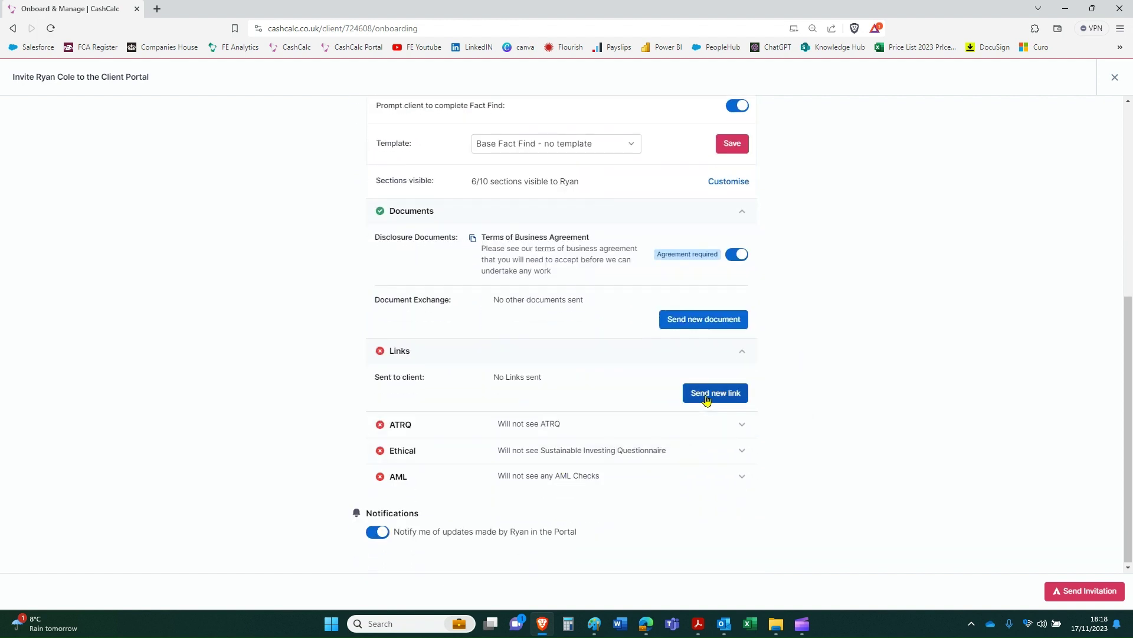
- Switch on completion prompts for the ATRQ and the Sustainable Investing Questionnaire
click(567, 434)
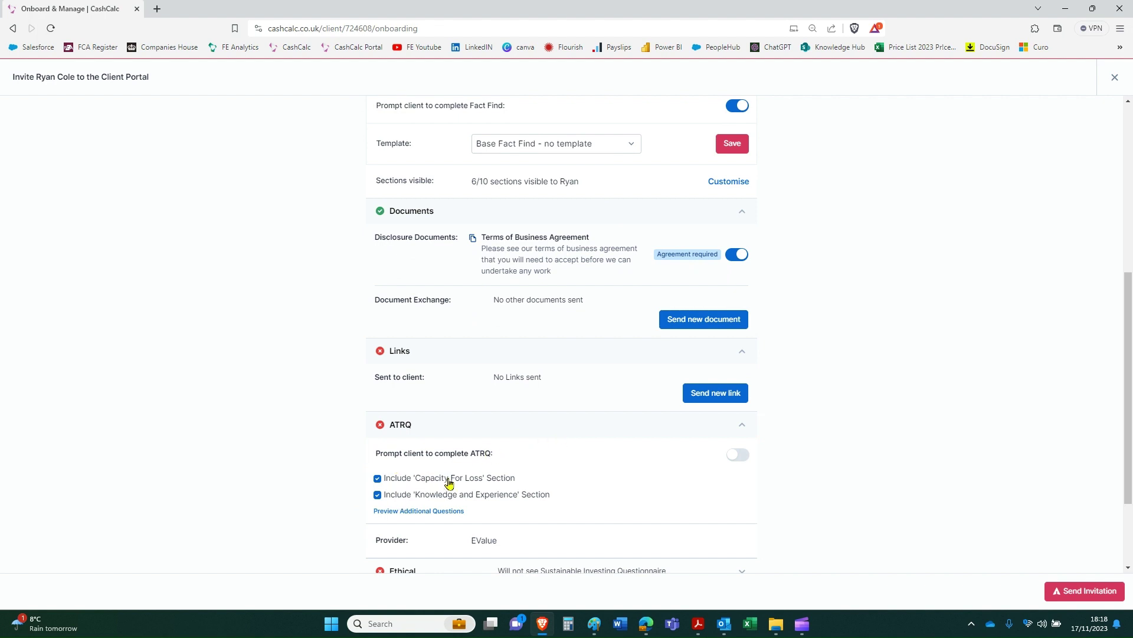
click(747, 464)
scroll(792, 458, down, 2)
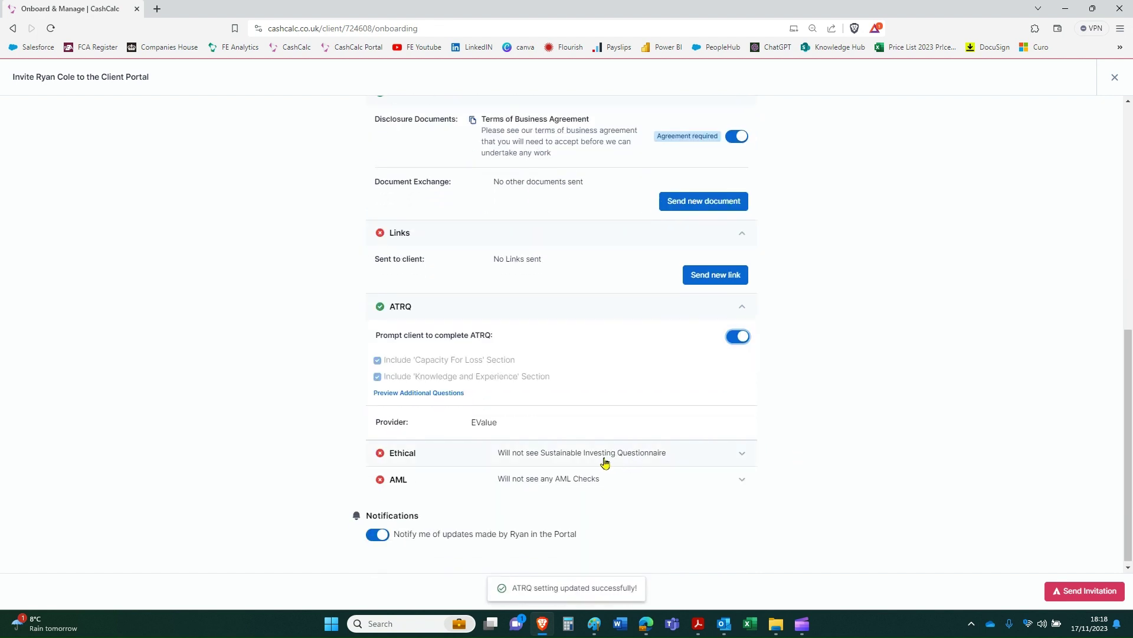
click(604, 461)
scroll(639, 449, down, 1)
scroll(640, 449, down, 1)
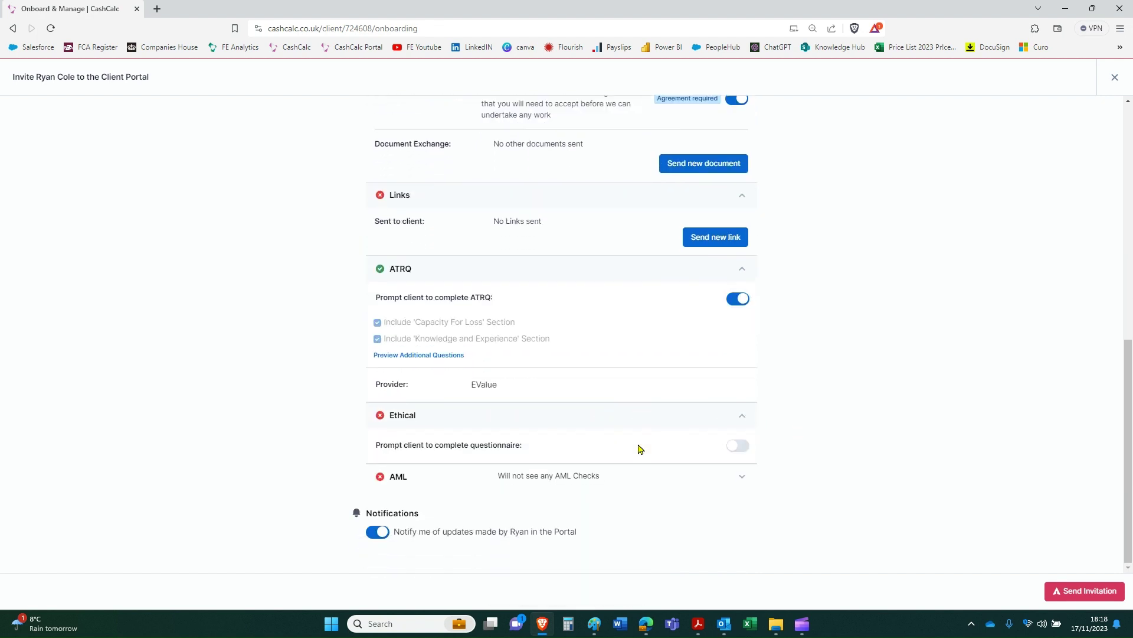
click(738, 446)
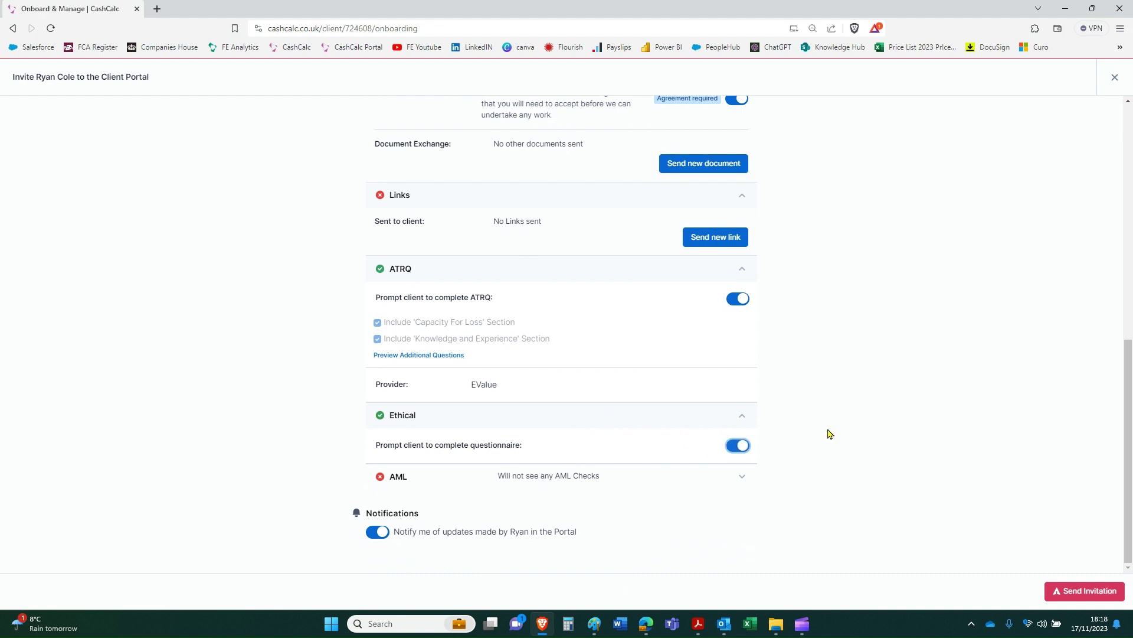
- Expand the AML check details and highlight the £3.20 per-check price
click(570, 478)
scroll(589, 452, down, 1)
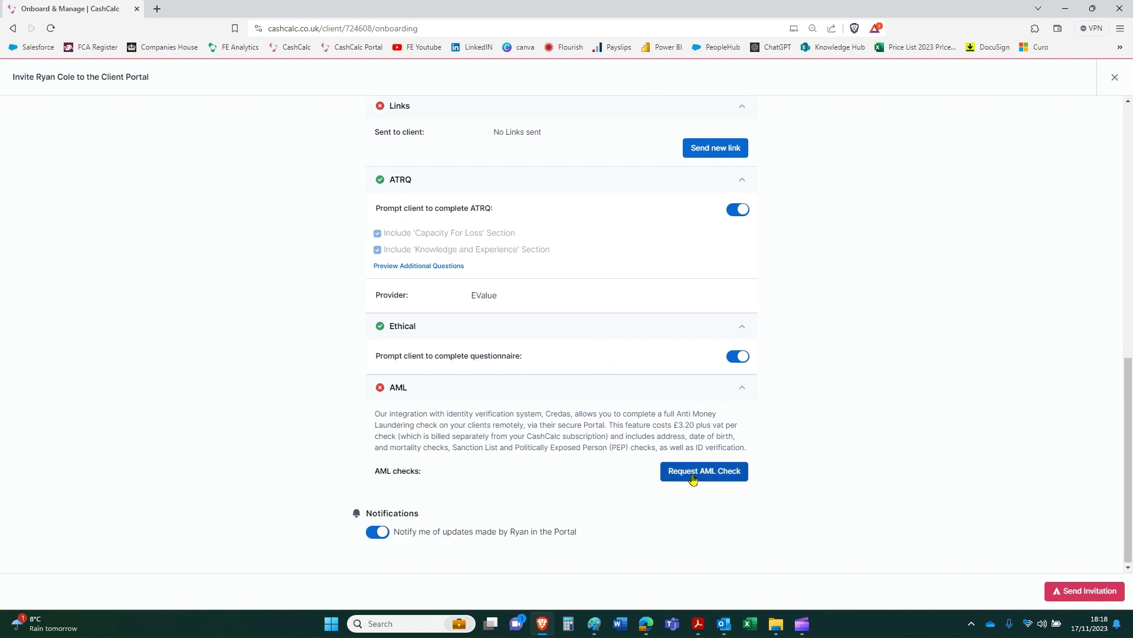
mouse_move(696, 426)
mouse_down()
mouse_move(639, 426)
mouse_move(627, 414)
mouse_up()
double_click(683, 425)
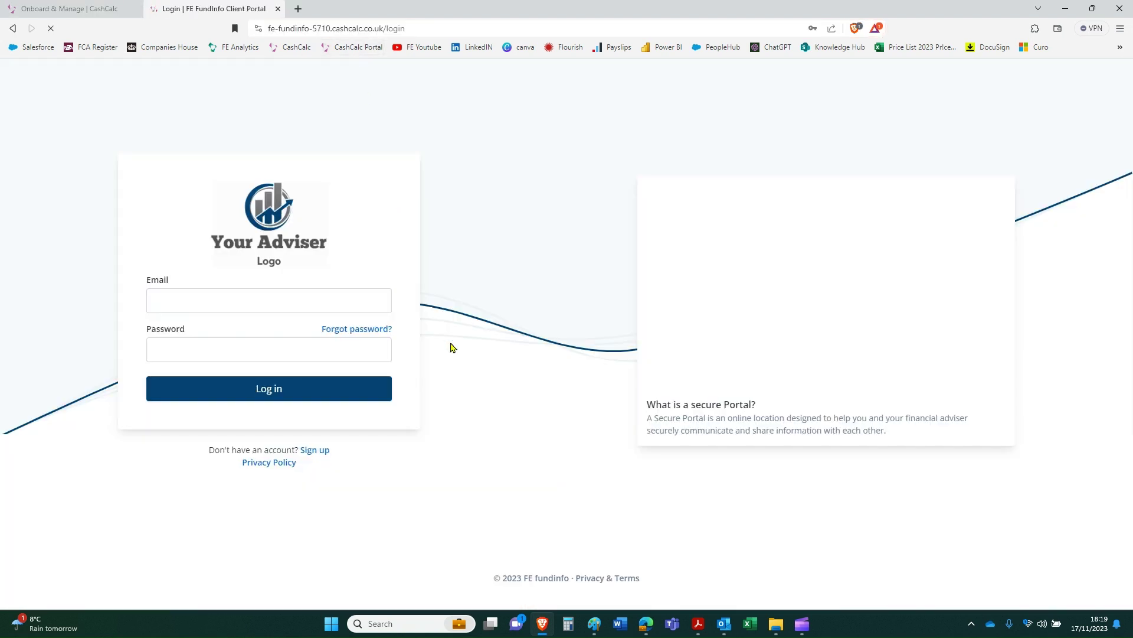
- Log in to the FE FundInfo Client Portal with the client's saved email credentials
click(258, 304)
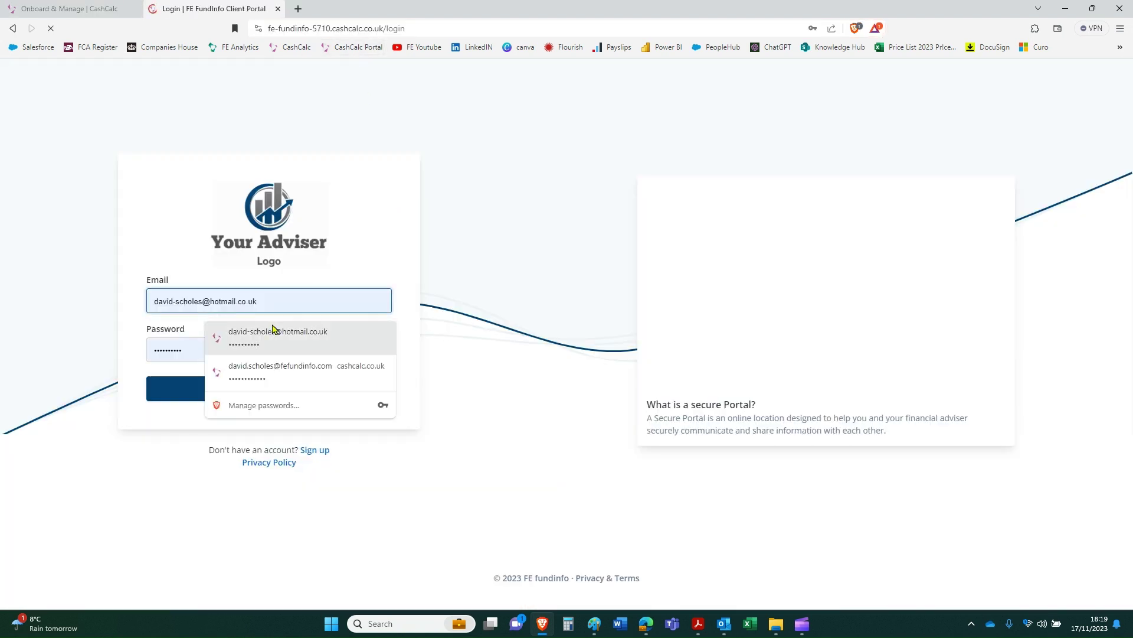
click(273, 335)
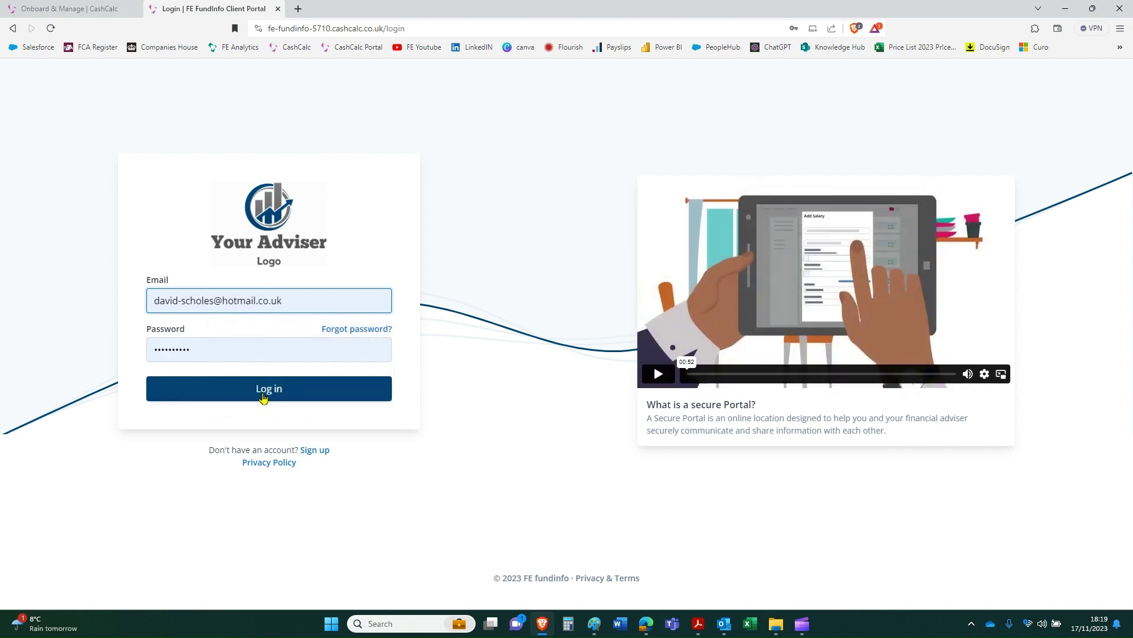
click(266, 392)
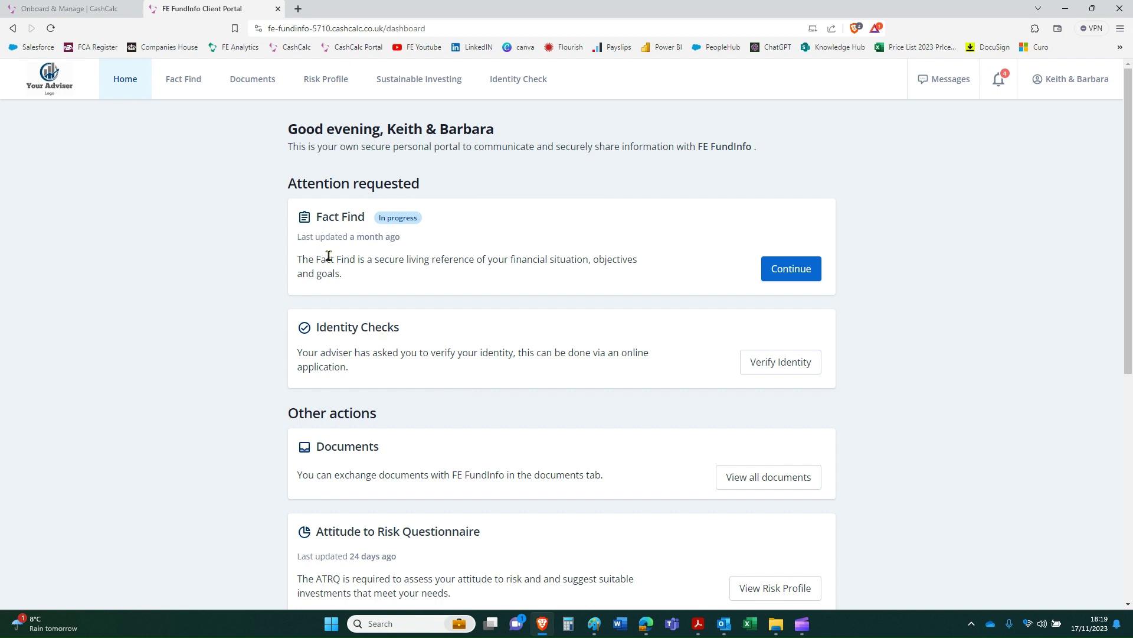
- Highlight the Fact Find, Identity Checks and Documents card headings on the portal dashboard
drag(321, 217, 365, 222)
drag(320, 326, 400, 330)
drag(317, 446, 379, 448)
scroll(451, 429, down, 1)
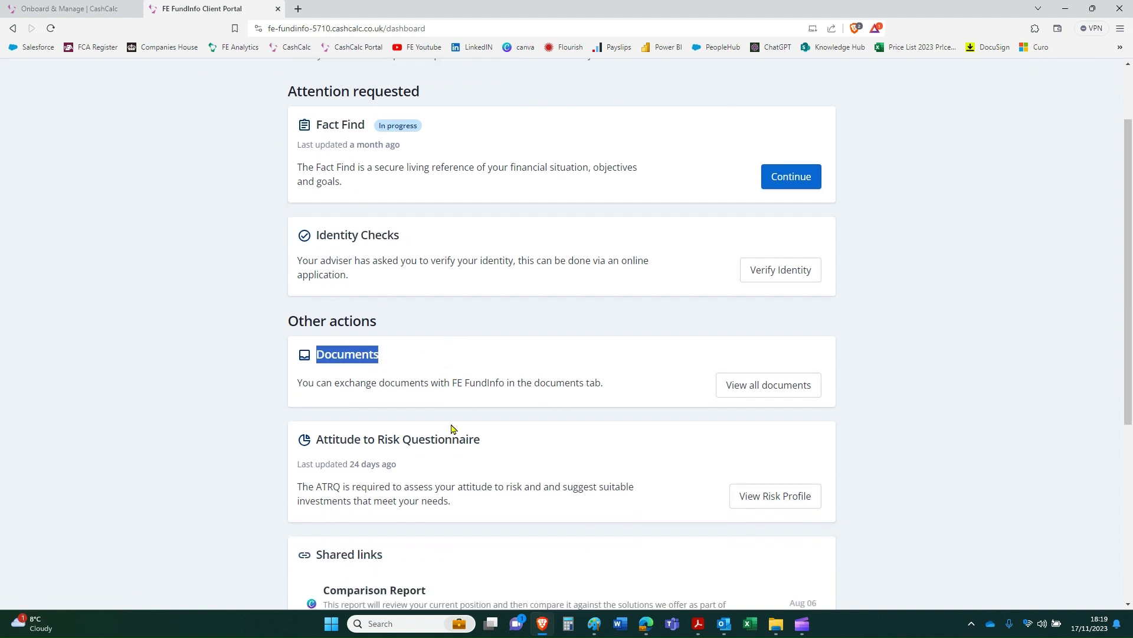
drag(316, 413, 531, 422)
click(531, 421)
scroll(532, 422, down, 3)
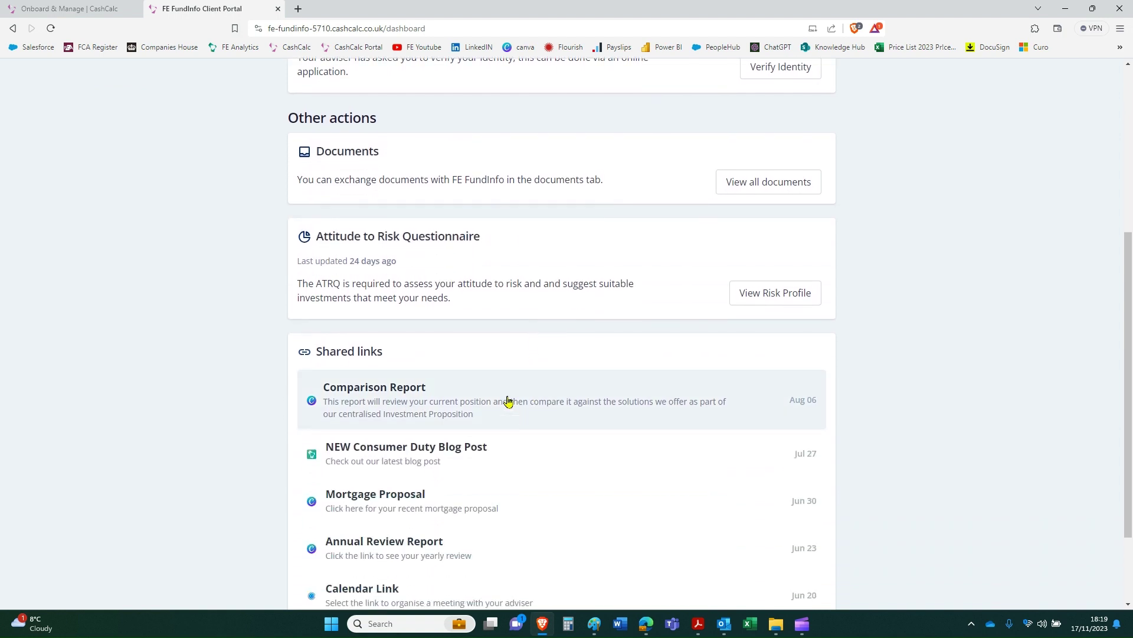
scroll(506, 396, up, 1)
scroll(505, 396, up, 2)
scroll(503, 396, up, 1)
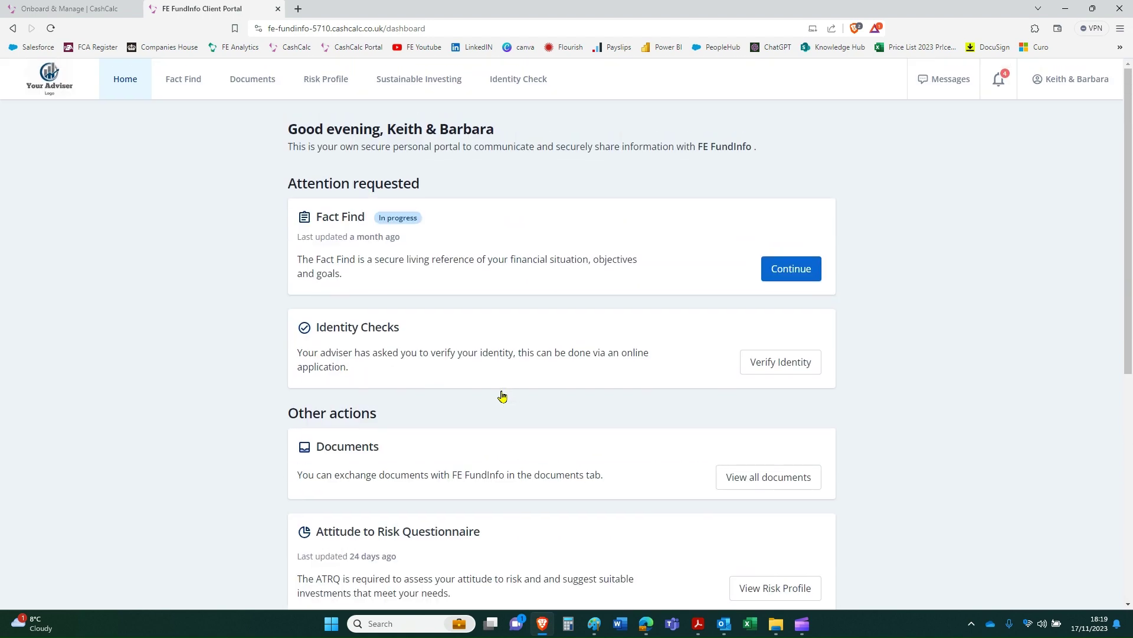
- Review Mr Baker's personal details, employment, household income sources and the four financial objectives
click(792, 282)
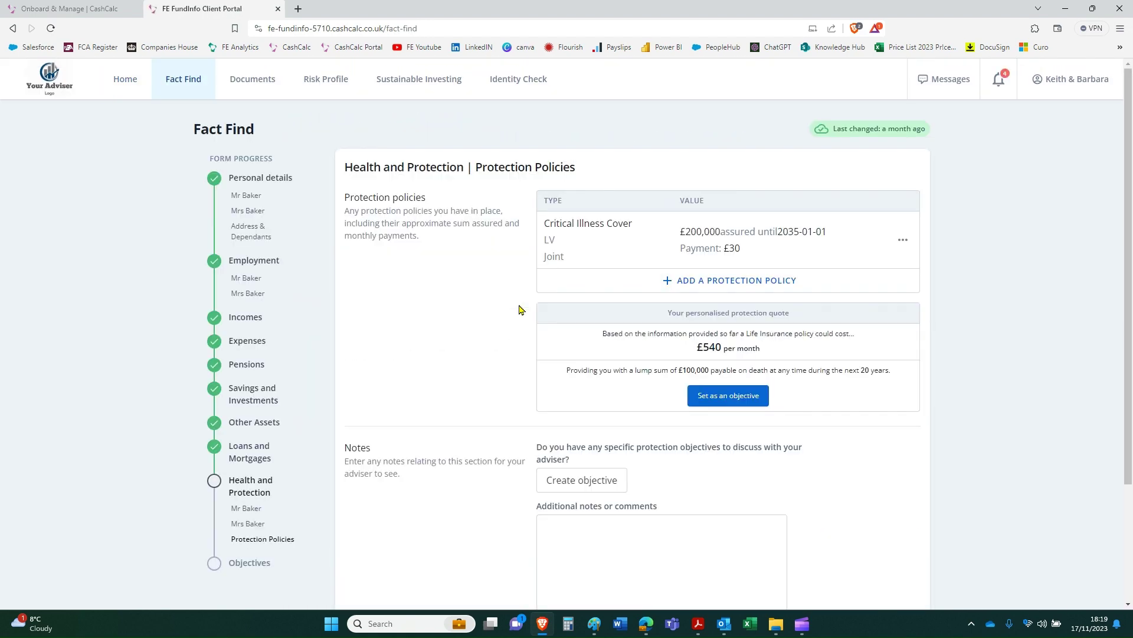
click(257, 193)
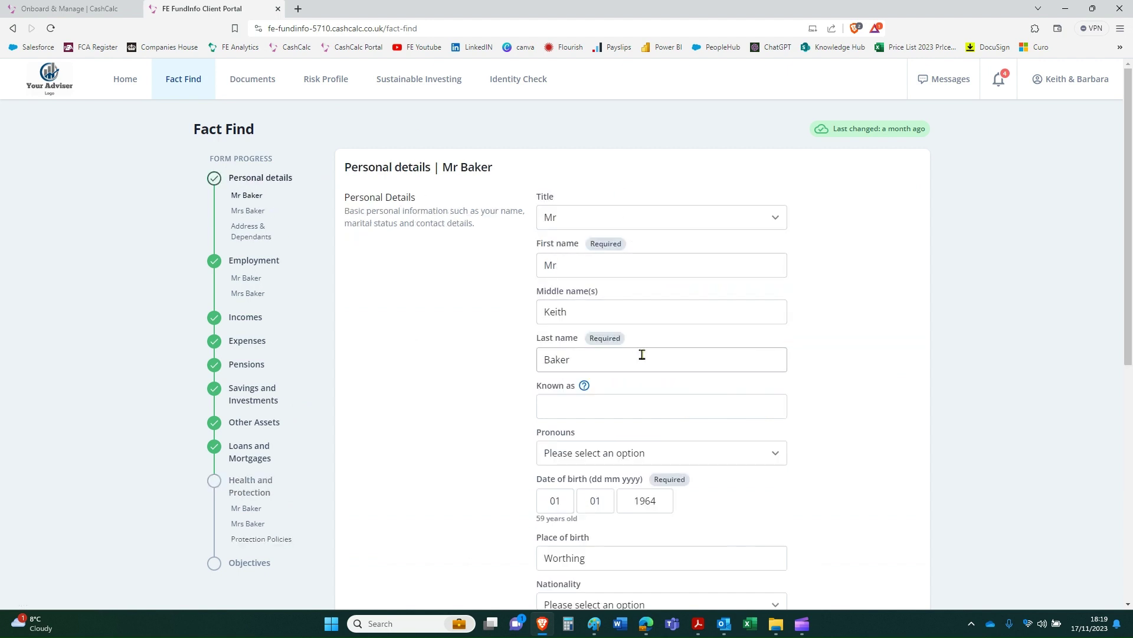
scroll(642, 354, down, 2)
scroll(642, 358, down, 1)
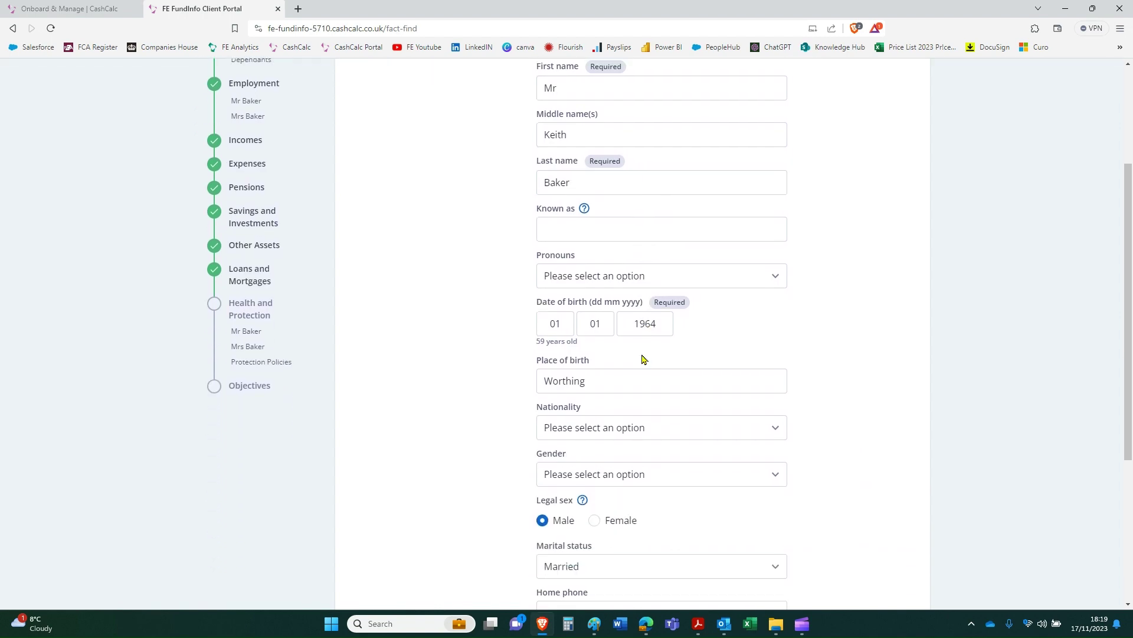
scroll(642, 358, up, 3)
click(252, 204)
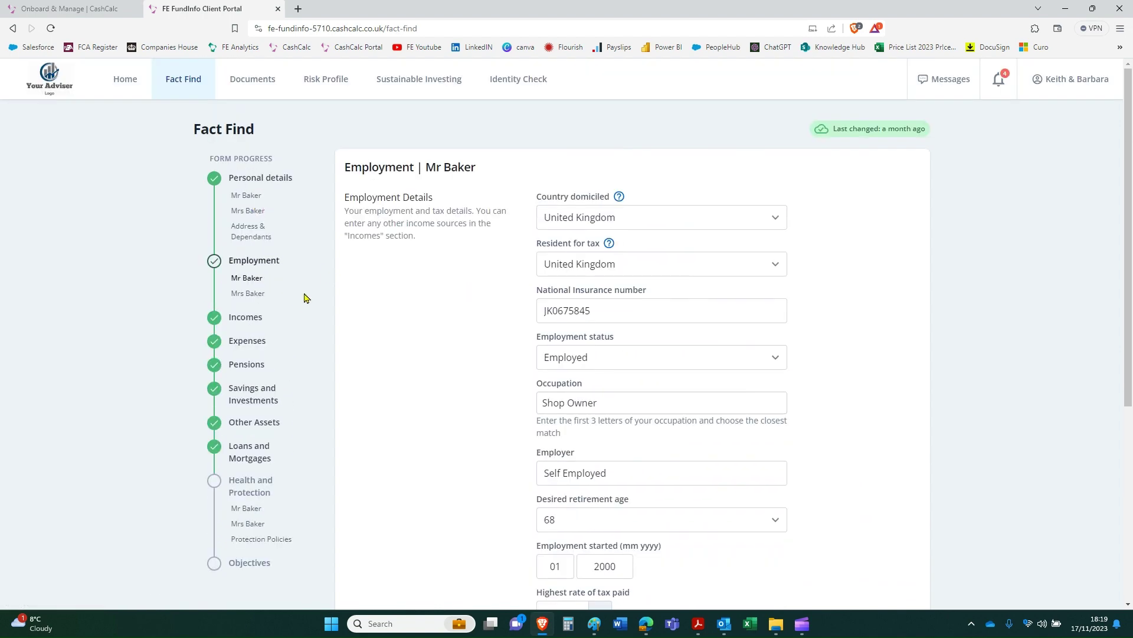
click(257, 324)
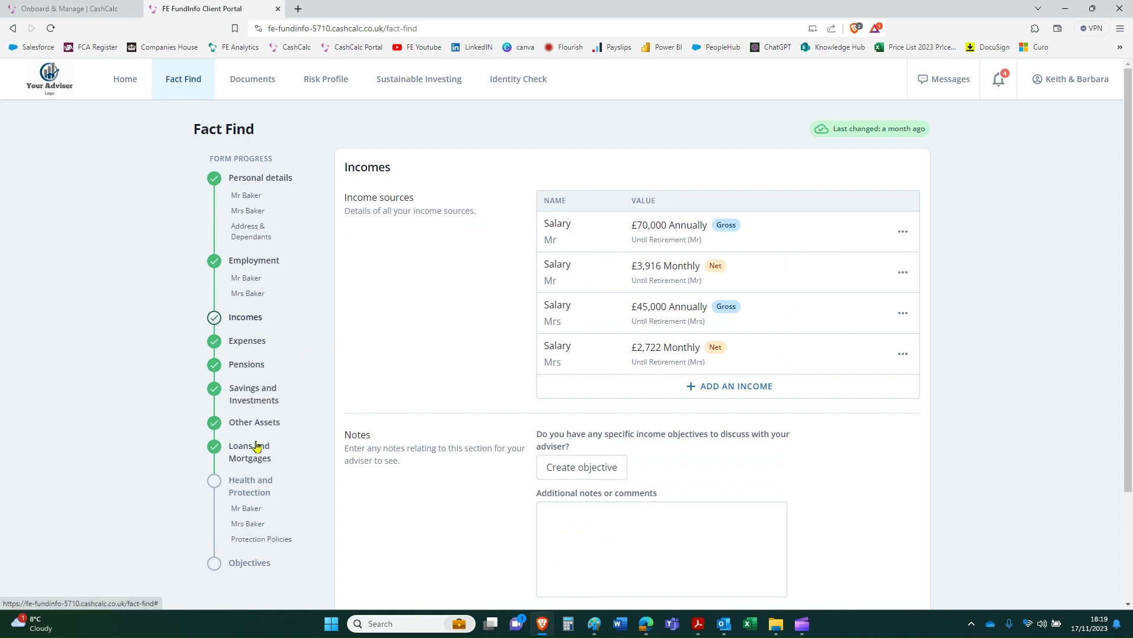
click(256, 565)
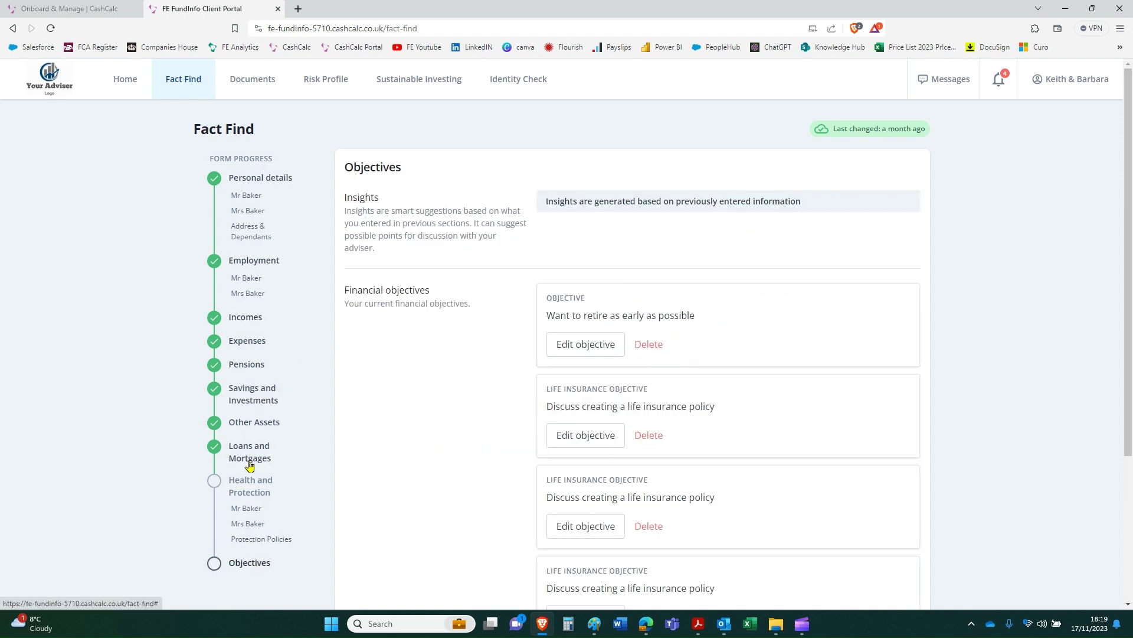
scroll(385, 361, down, 3)
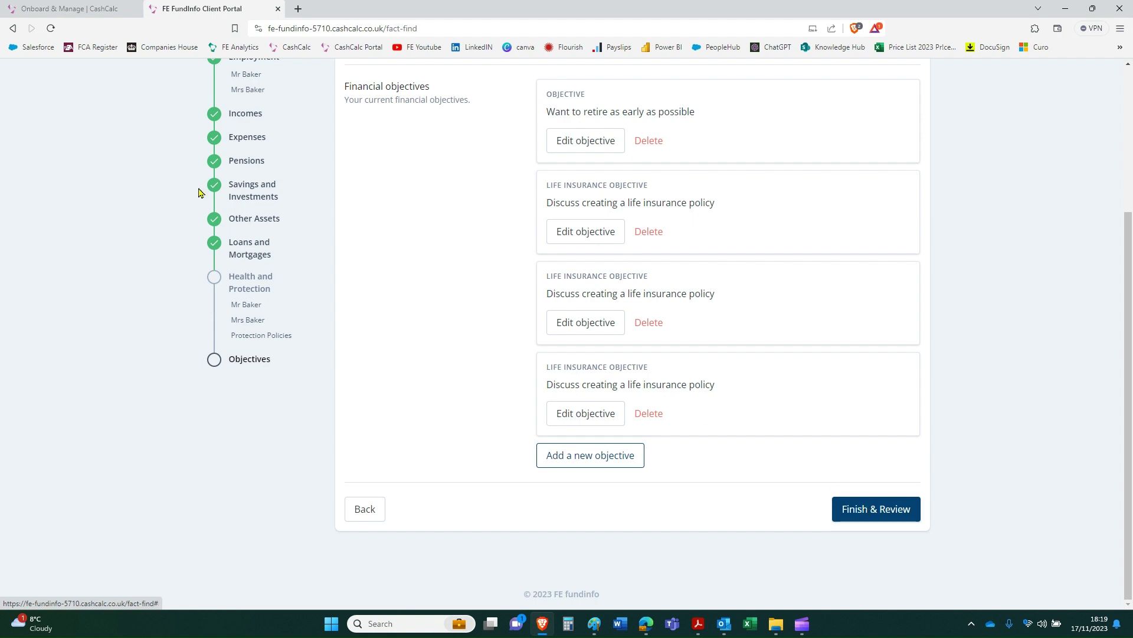
click(81, 13)
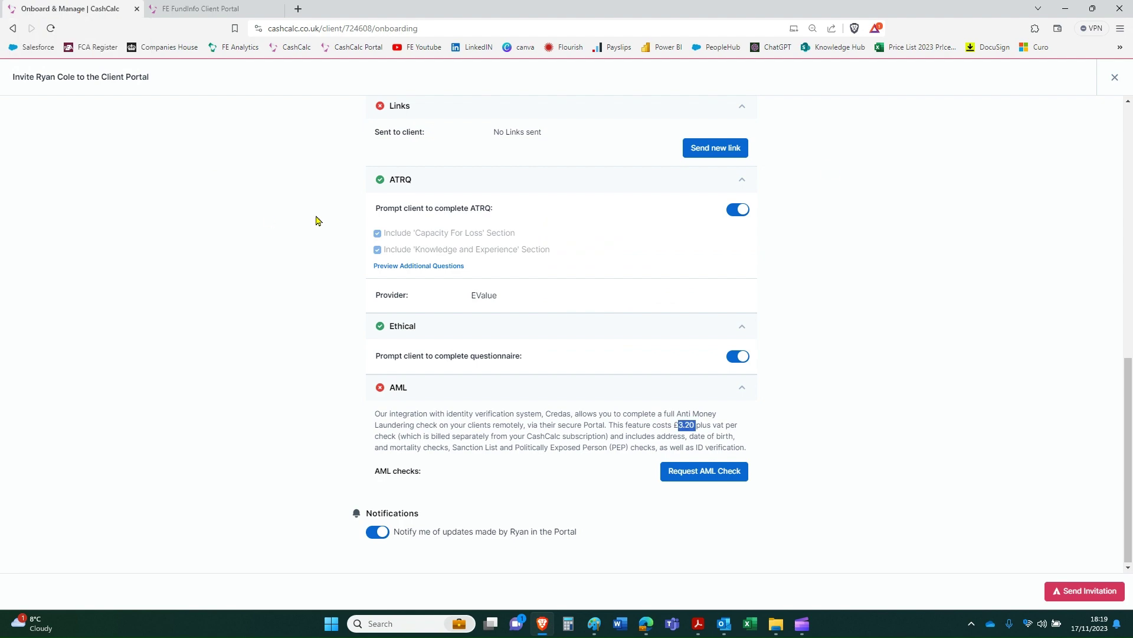
click(1114, 79)
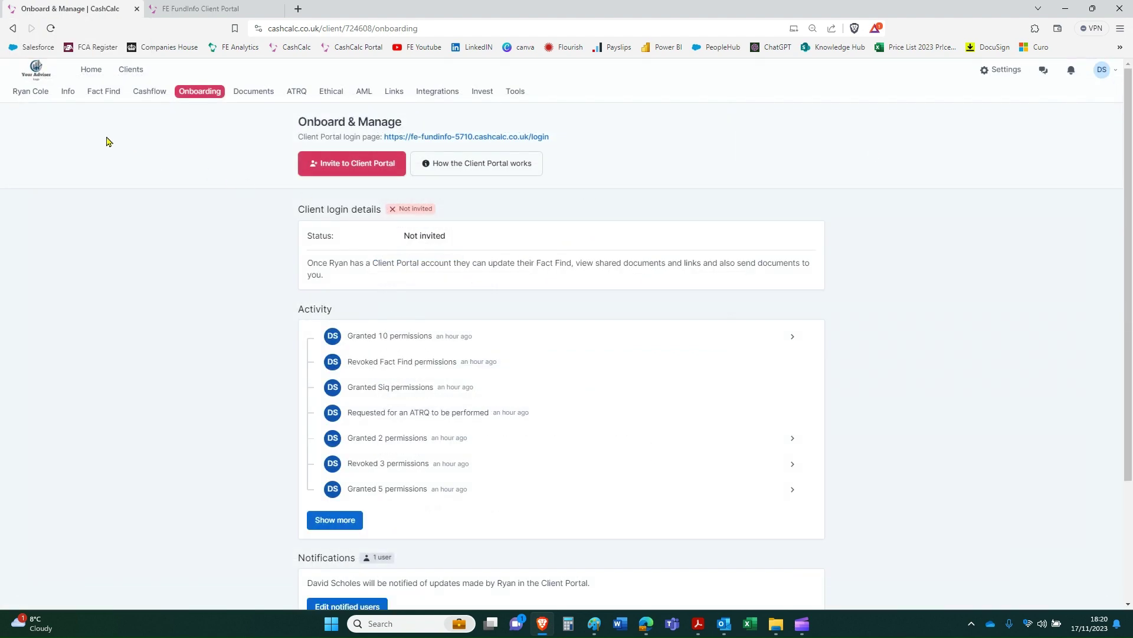
click(66, 92)
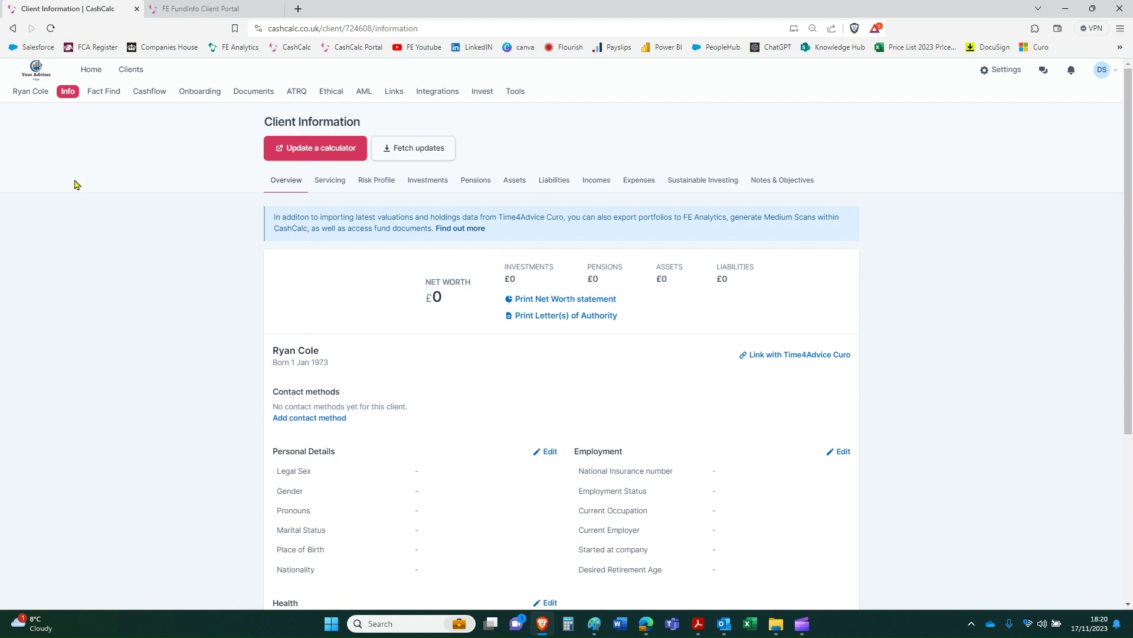
click(92, 97)
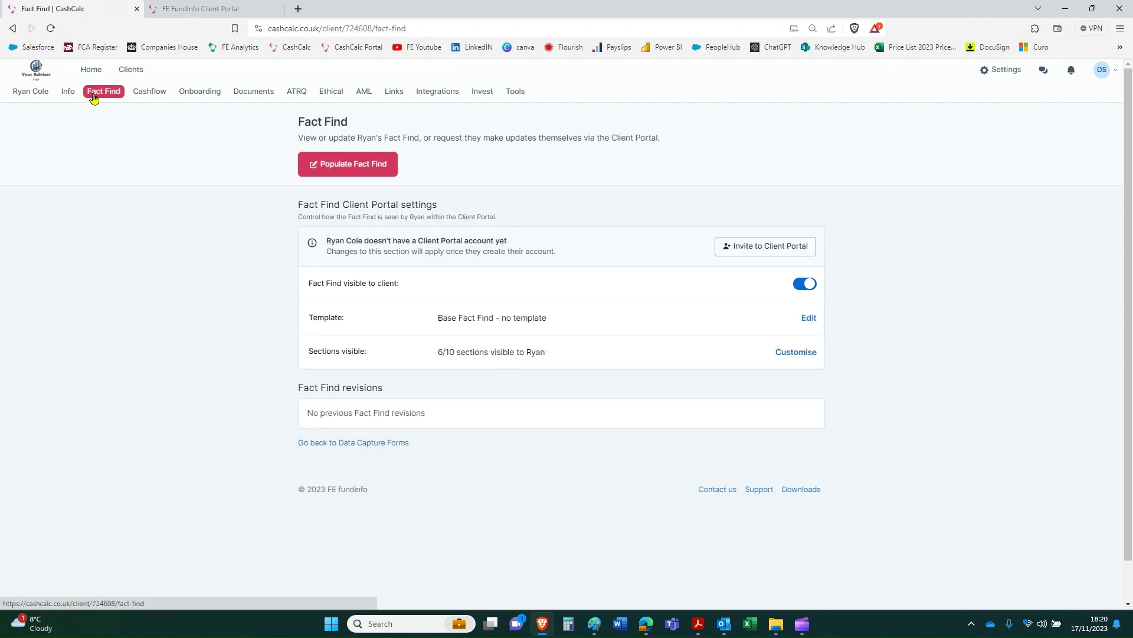
click(345, 167)
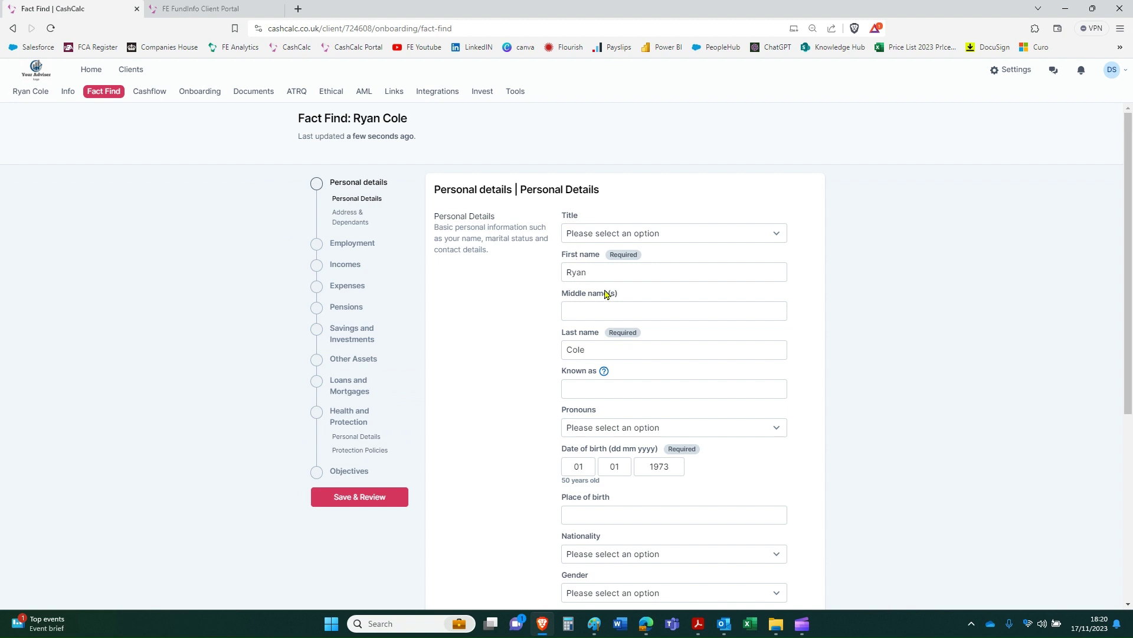
scroll(631, 270, down, 1)
scroll(634, 270, down, 1)
scroll(633, 270, up, 1)
scroll(633, 269, up, 1)
click(67, 94)
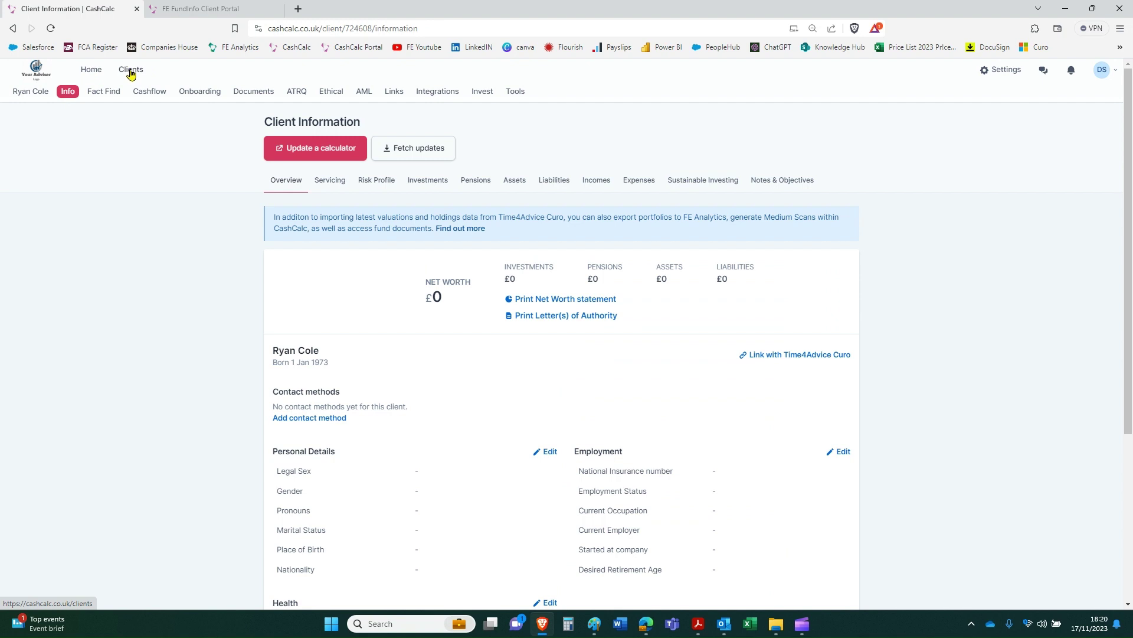
click(138, 91)
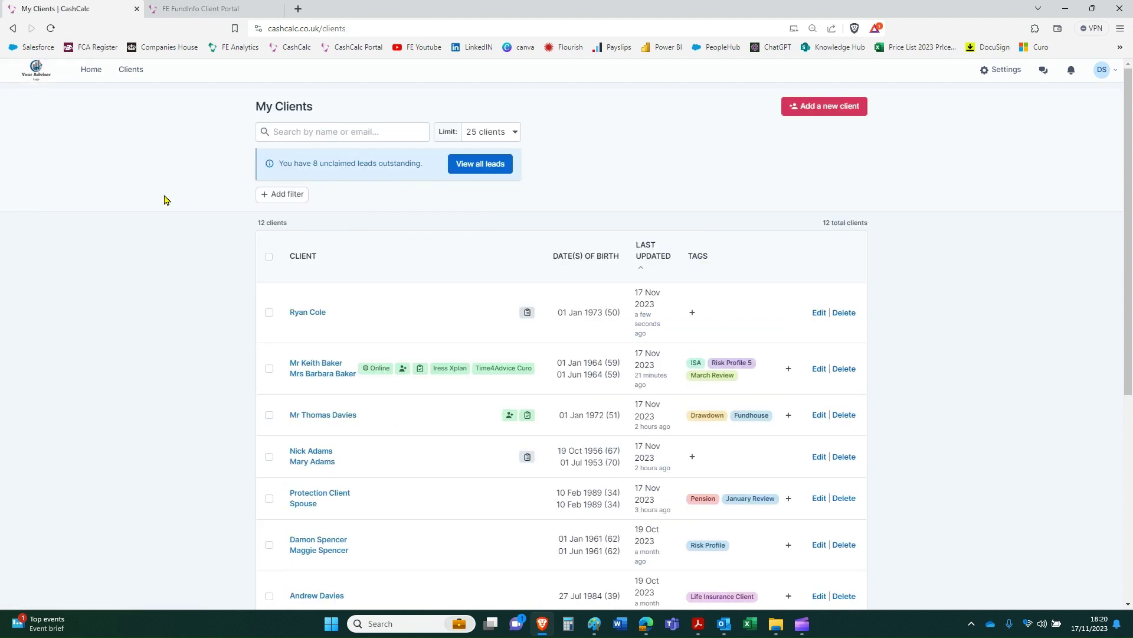
click(317, 374)
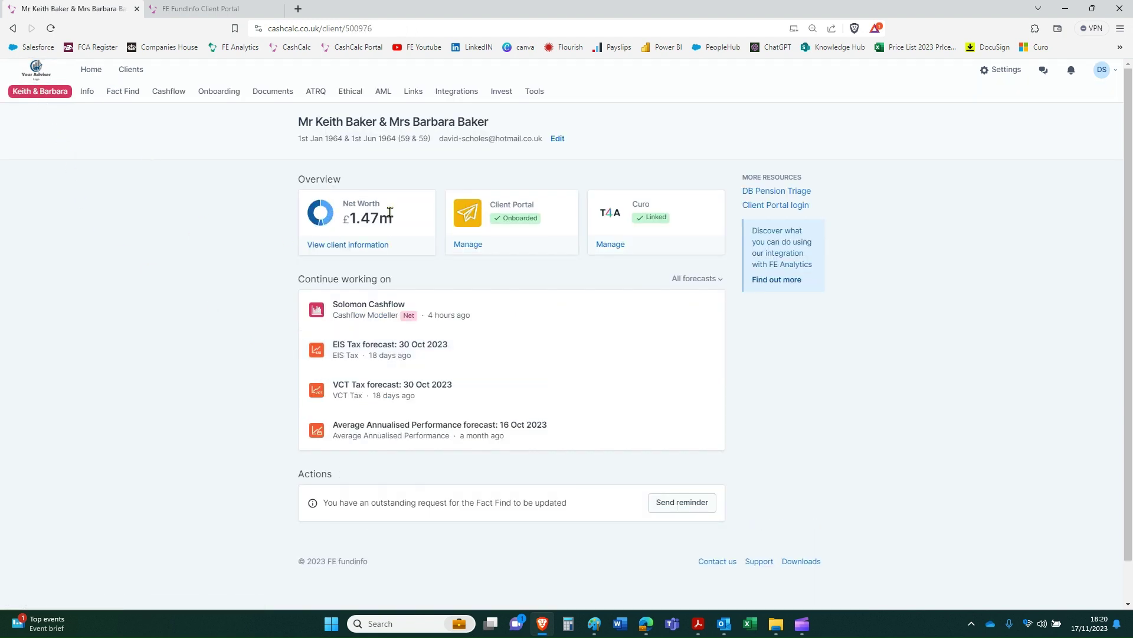
click(87, 94)
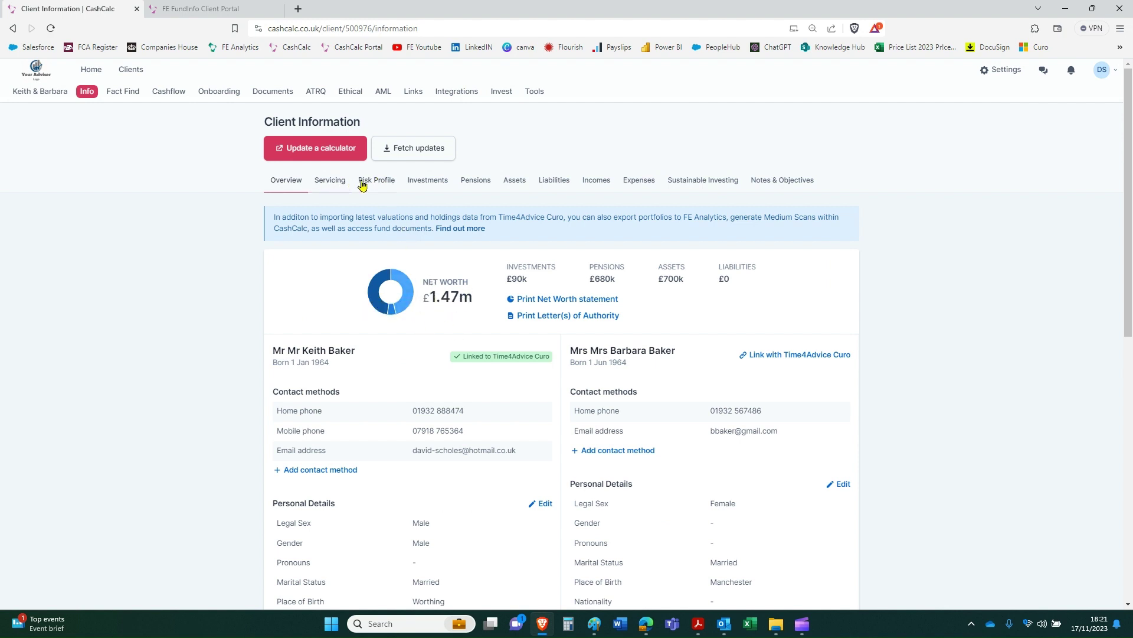
- Browse the couple's investments, pensions, income sources and household expenses
click(426, 182)
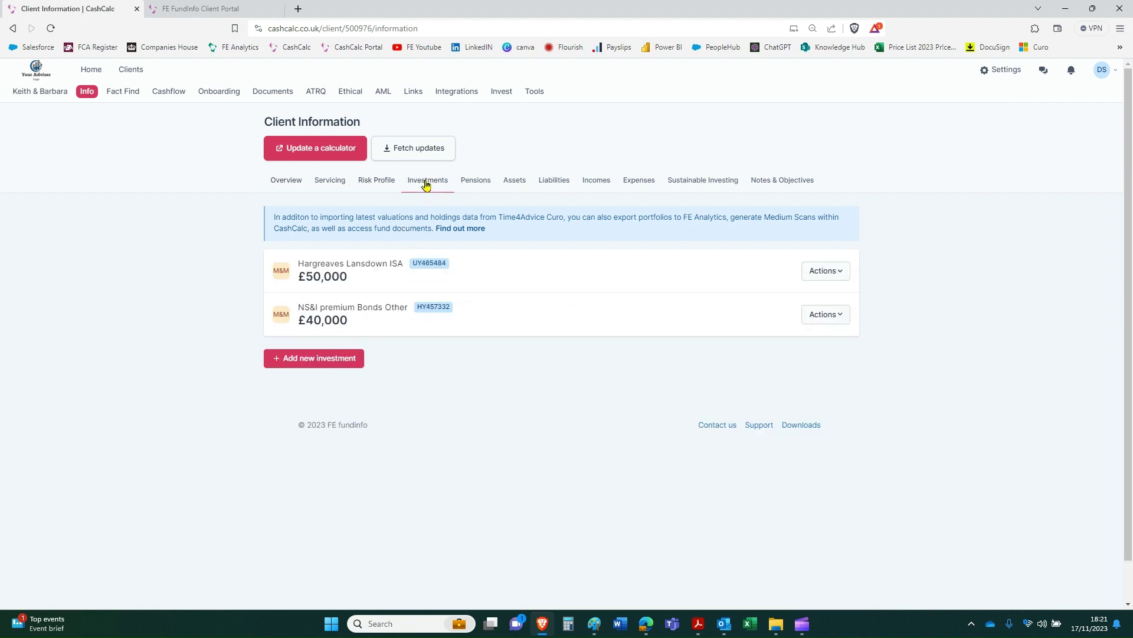
click(475, 184)
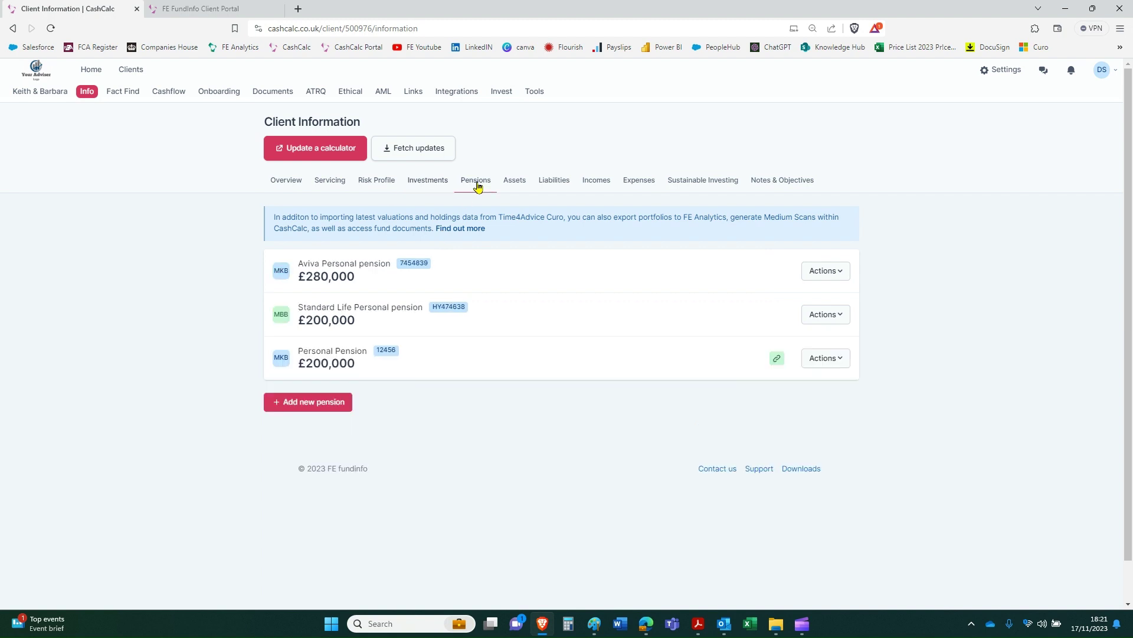
click(596, 181)
click(634, 184)
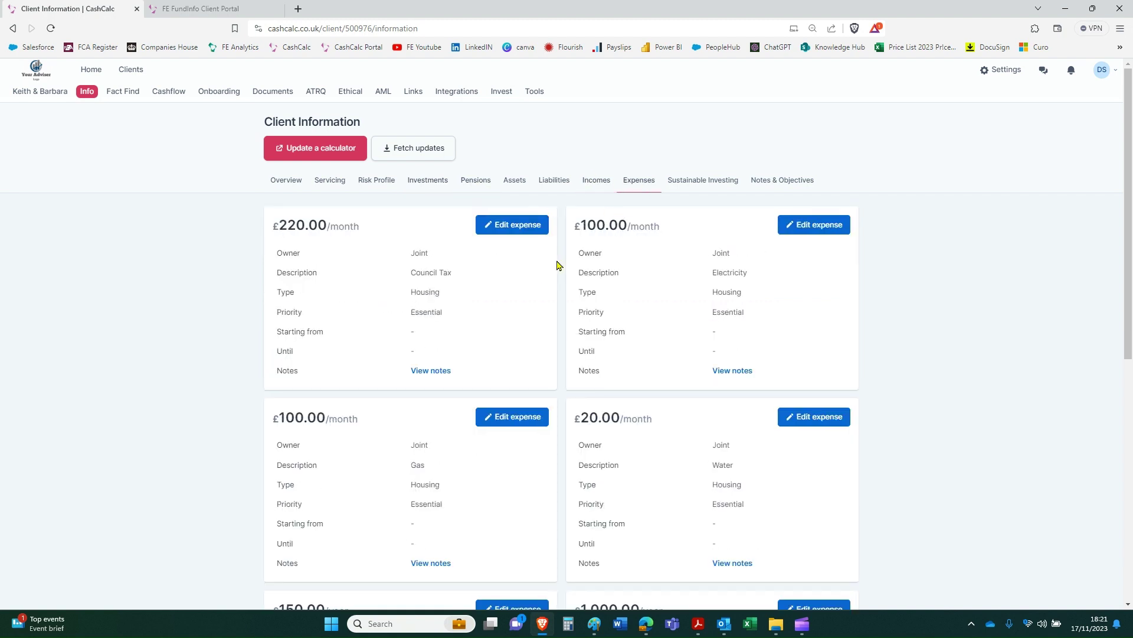
scroll(557, 264, down, 4)
scroll(557, 265, down, 1)
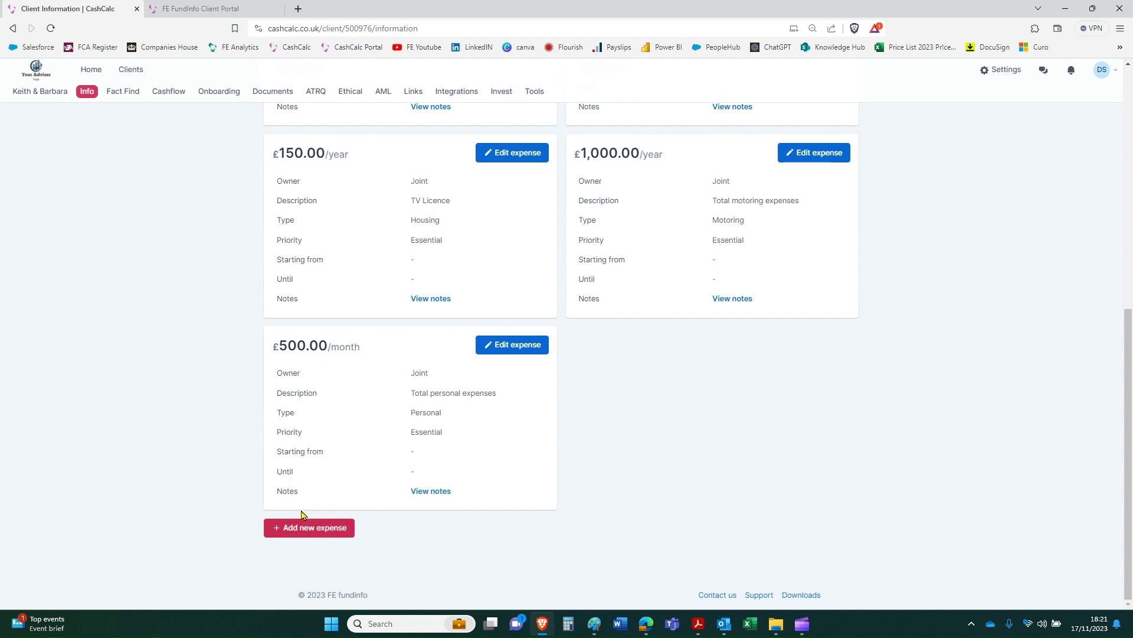
scroll(618, 458, up, 4)
scroll(618, 460, up, 1)
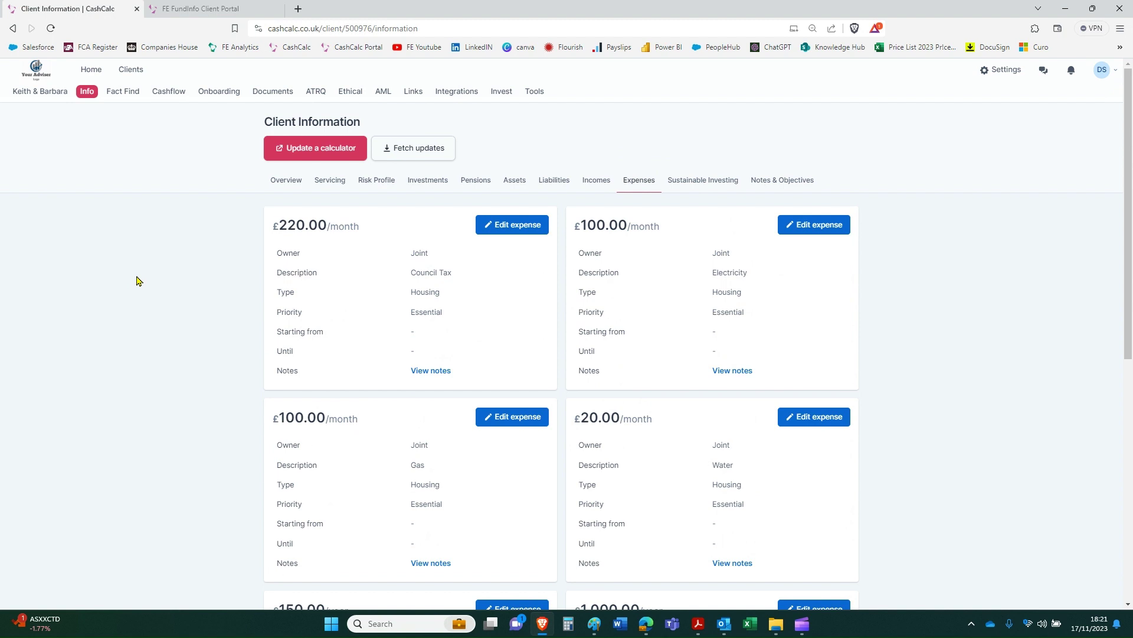
click(453, 93)
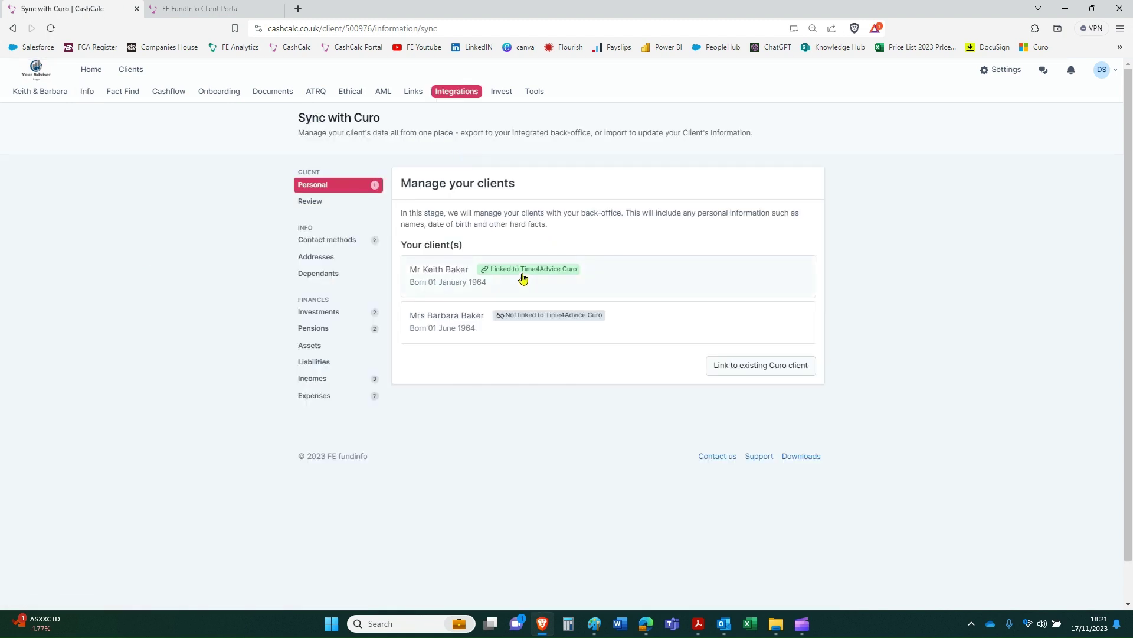
click(436, 282)
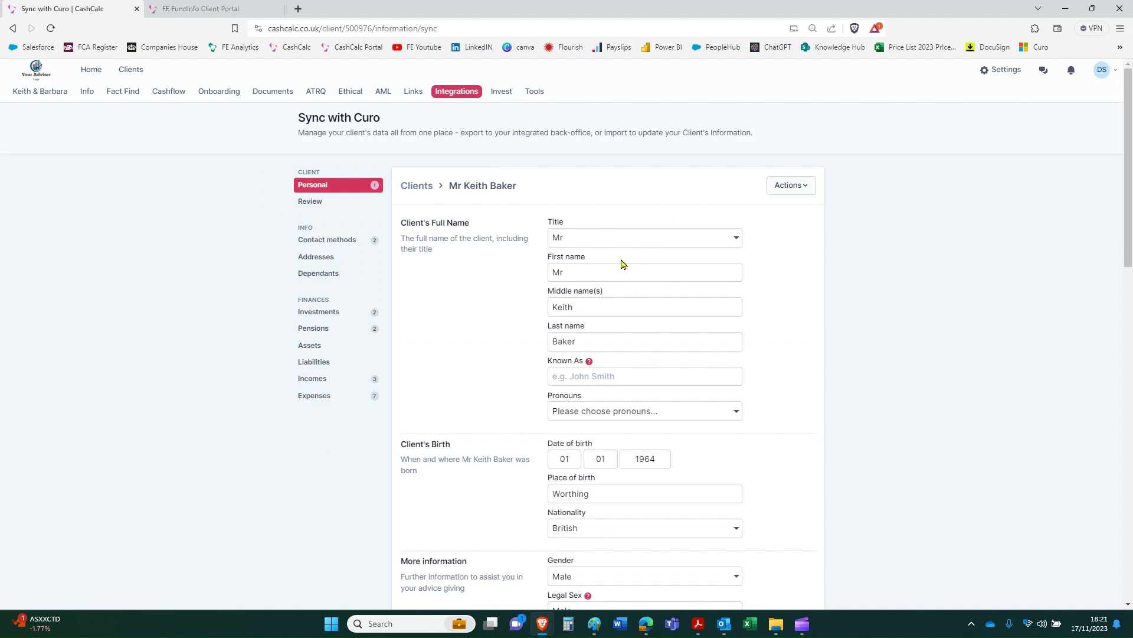
scroll(621, 263, down, 1)
scroll(621, 264, down, 3)
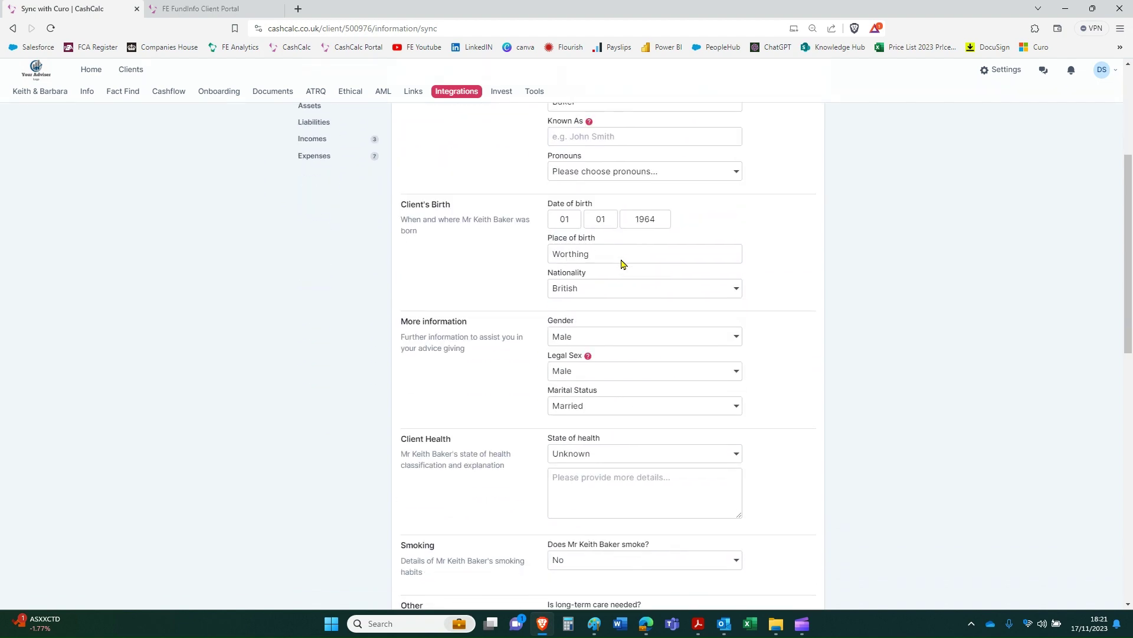
scroll(621, 263, down, 3)
scroll(621, 262, down, 3)
scroll(620, 263, down, 2)
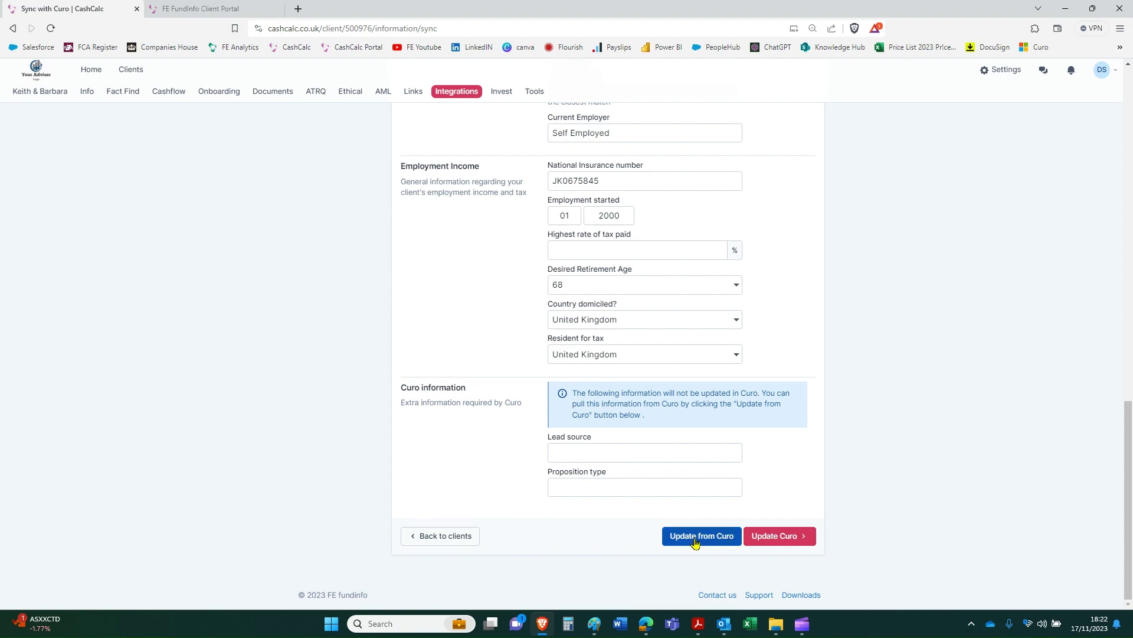
scroll(576, 467, up, 2)
scroll(572, 450, up, 4)
scroll(570, 445, up, 5)
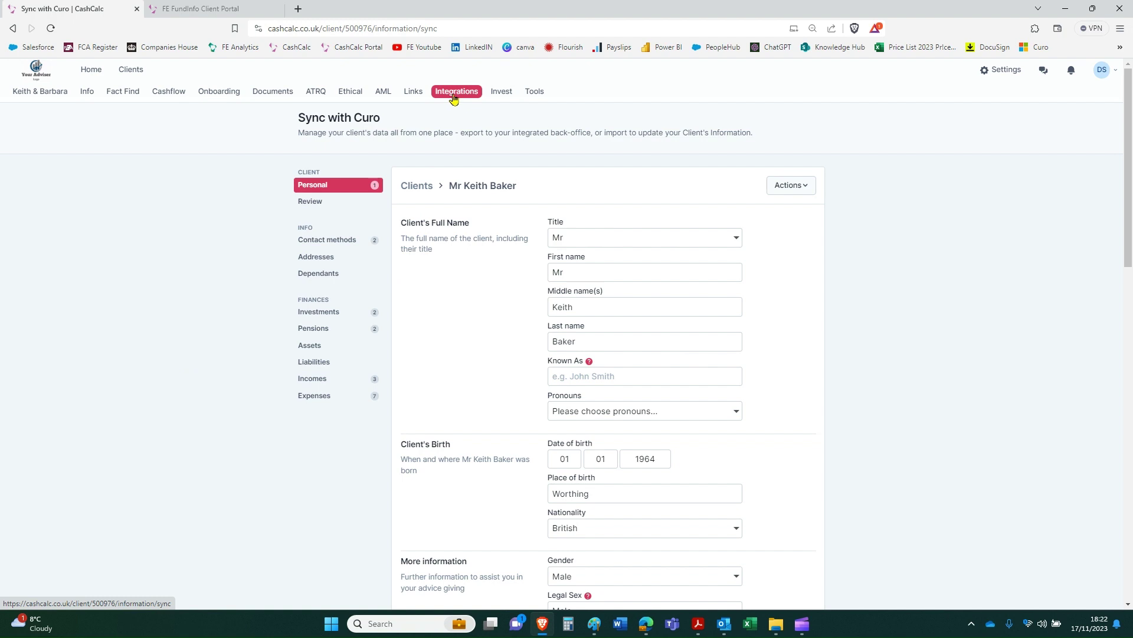
- Go back to Keith and Barbara's Info overview
click(86, 95)
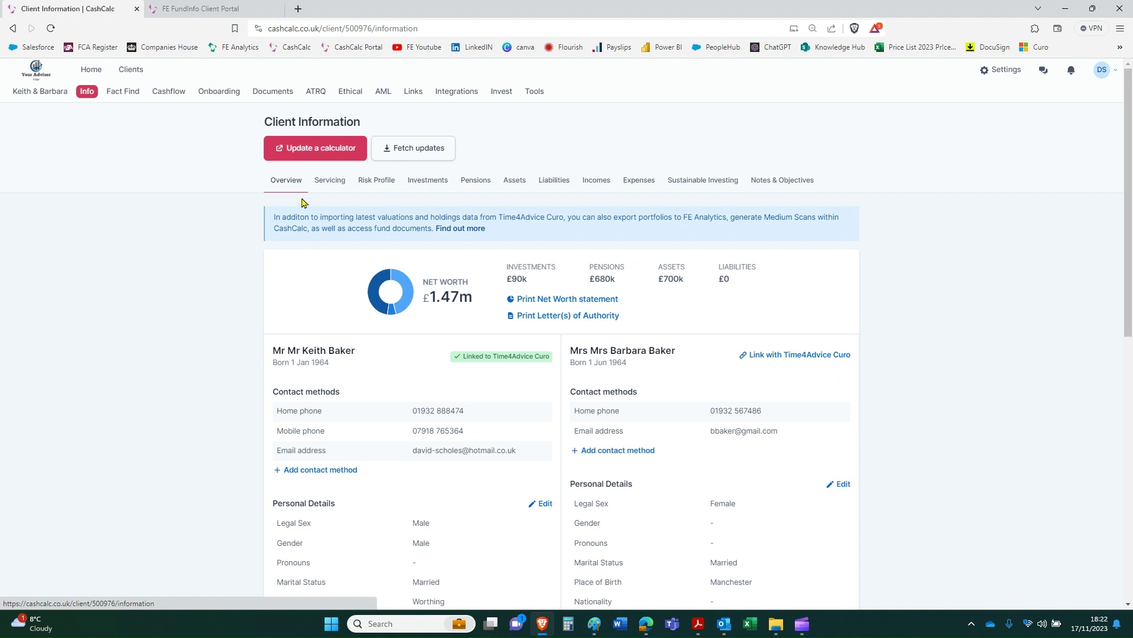
- Export the Bakers' data to Cashflow Modeller as a new forecast named 'New CF 2023'
click(306, 156)
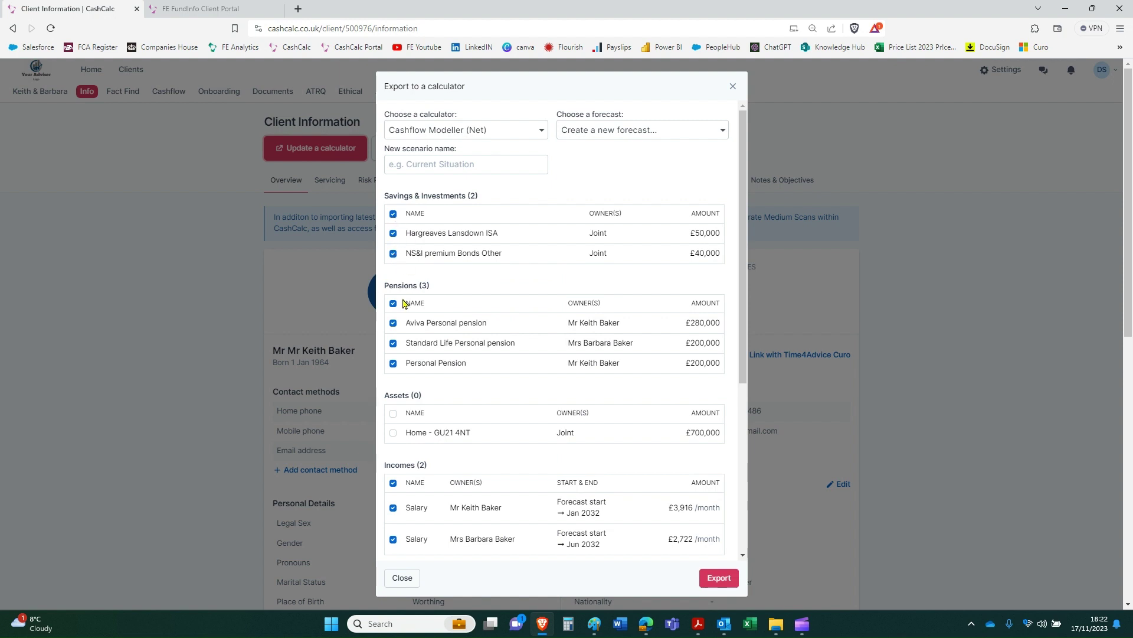
scroll(403, 304, down, 1)
scroll(611, 280, down, 2)
scroll(470, 328, down, 1)
scroll(459, 352, down, 1)
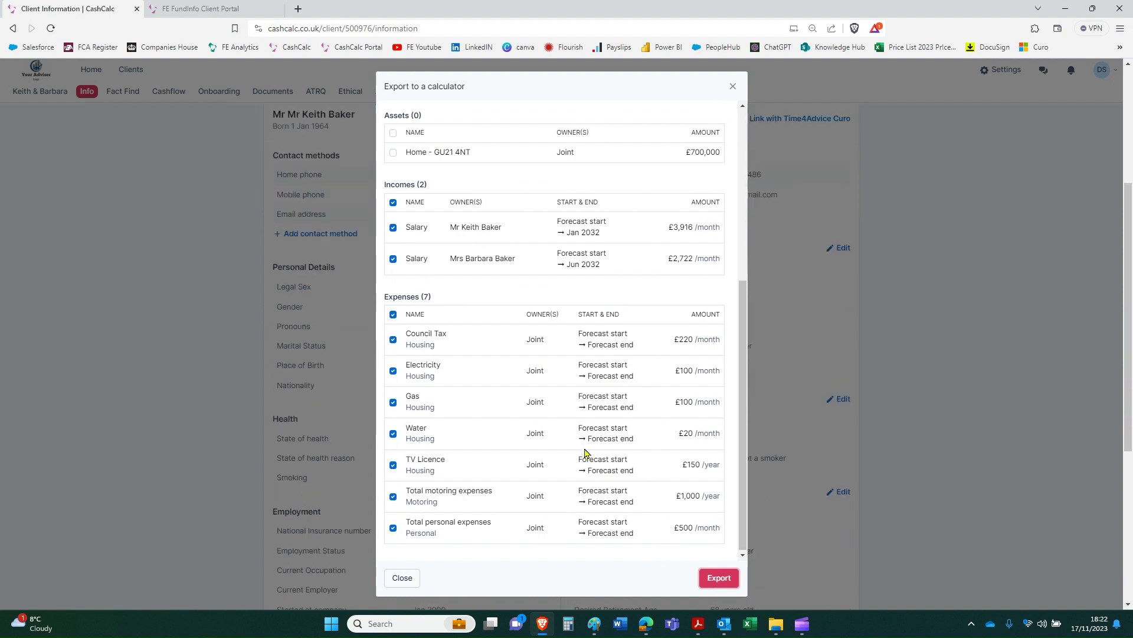
scroll(582, 450, up, 2)
scroll(585, 306, up, 1)
click(431, 164)
text(New CF 2023)
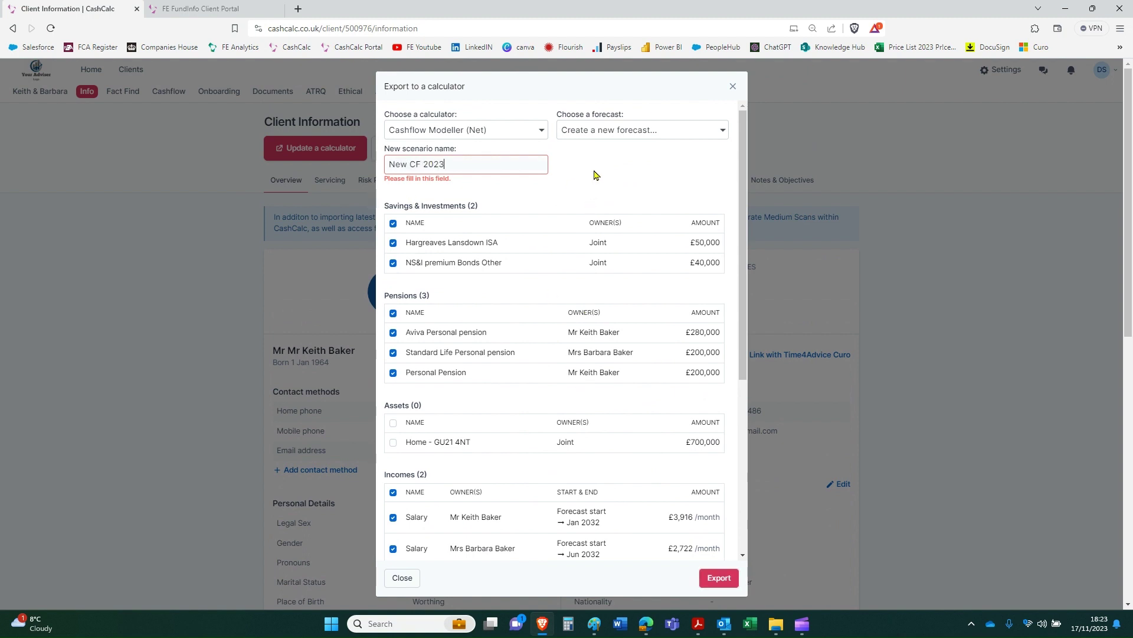
click(718, 577)
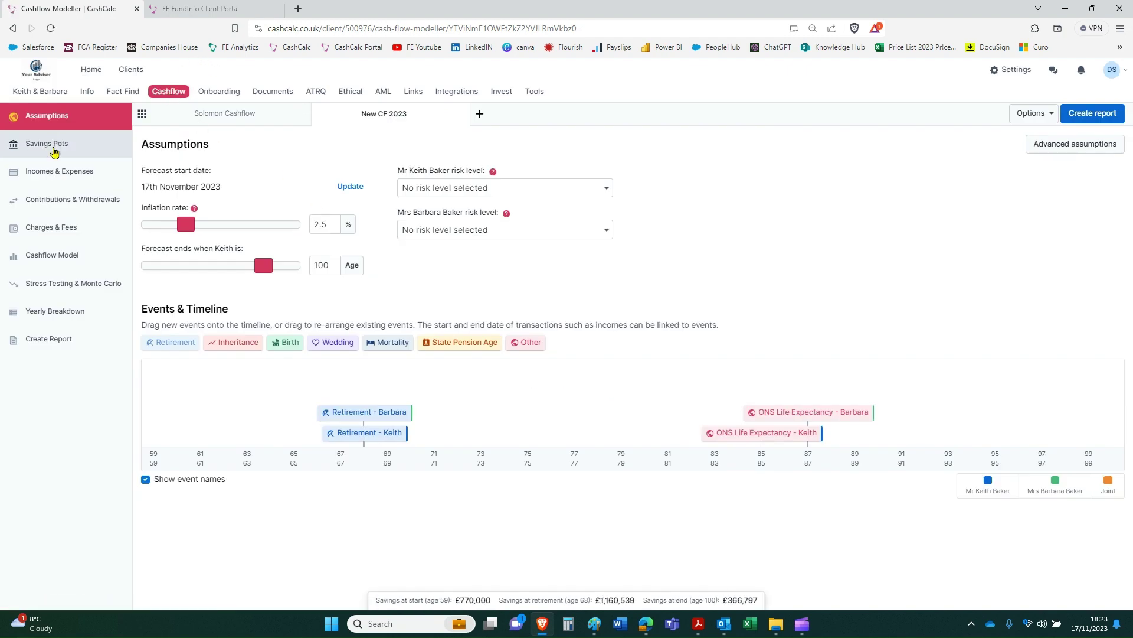
- View the forecast's savings pots, its incomes and expenses, and the cashflow model
click(52, 149)
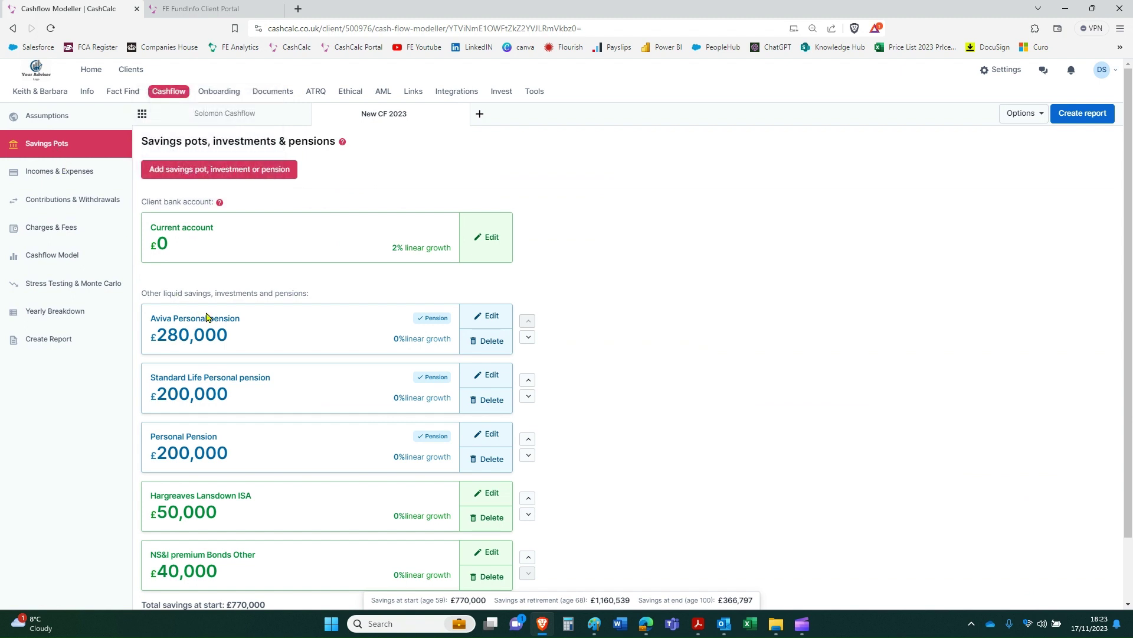
scroll(204, 316, down, 1)
click(66, 128)
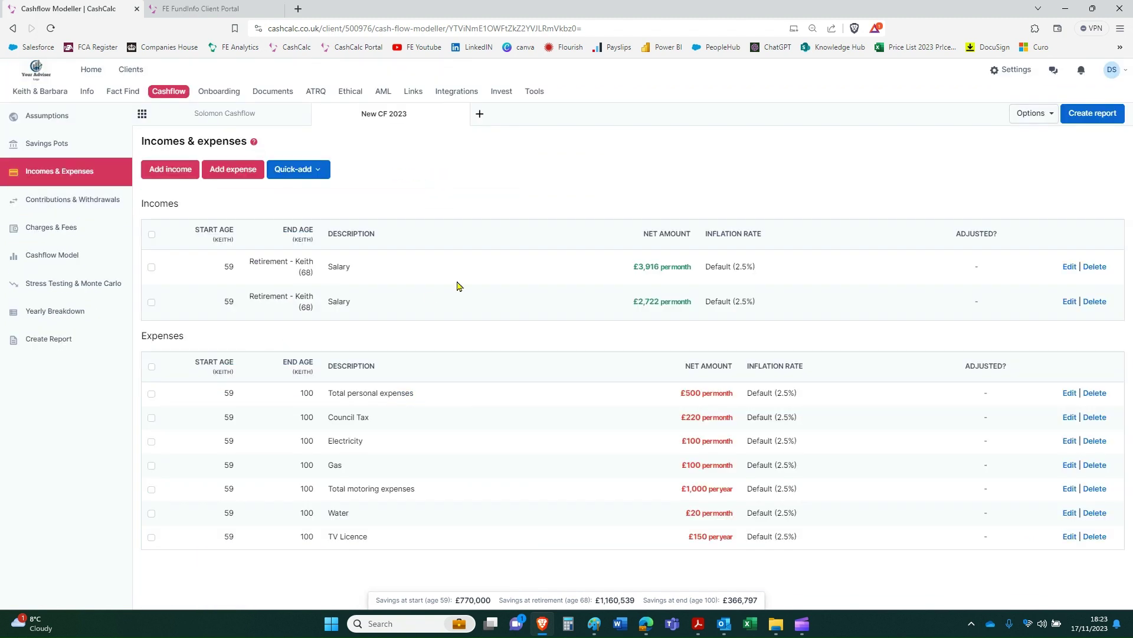
click(75, 261)
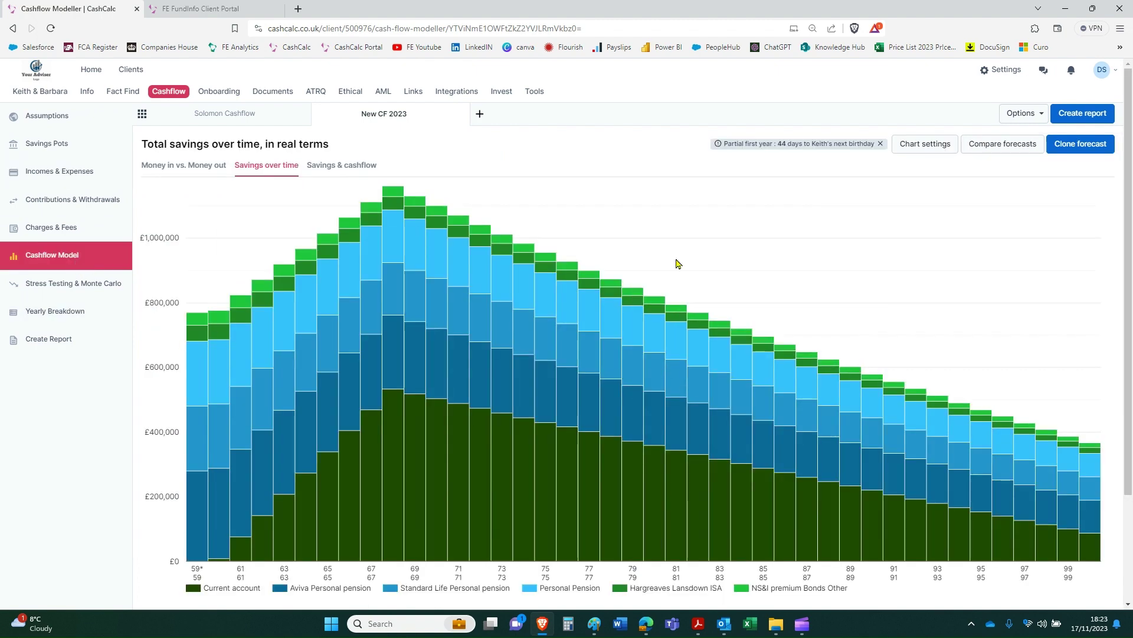
- Switch between the Money in vs. Money out, Savings & cashflow, and Savings over time charts
click(174, 168)
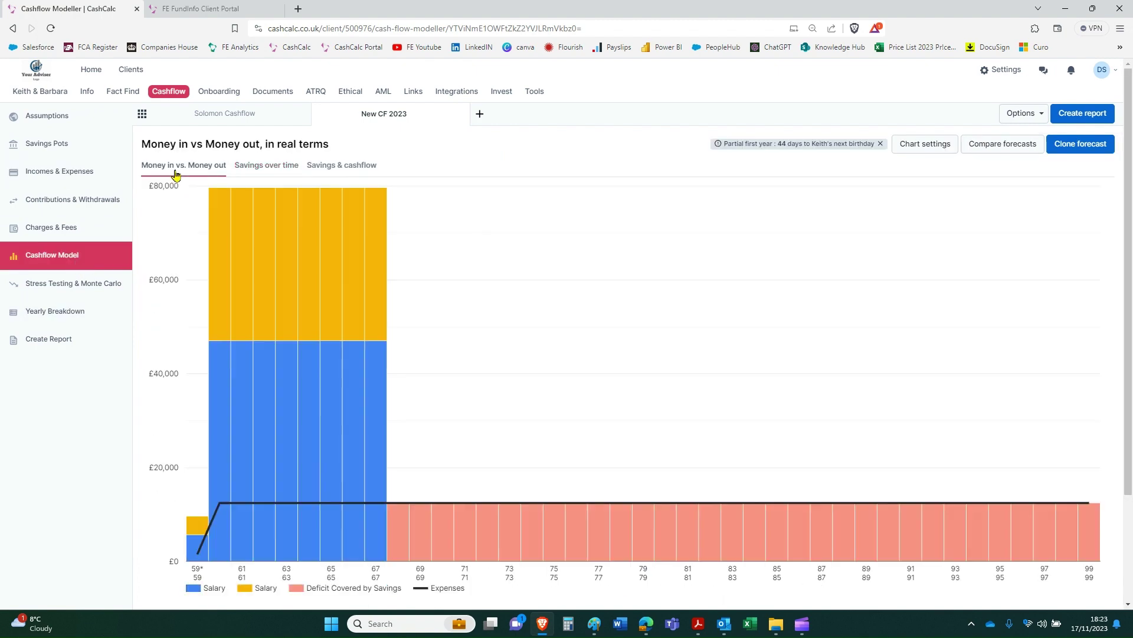
click(264, 166)
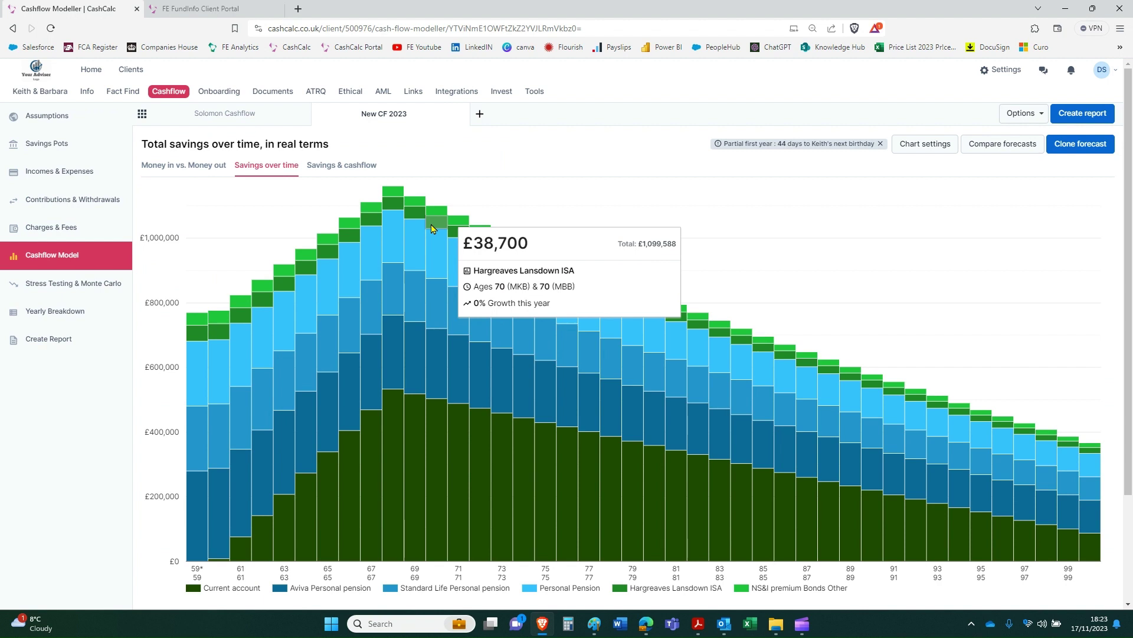
click(359, 171)
click(273, 167)
mouse_move(394, 233)
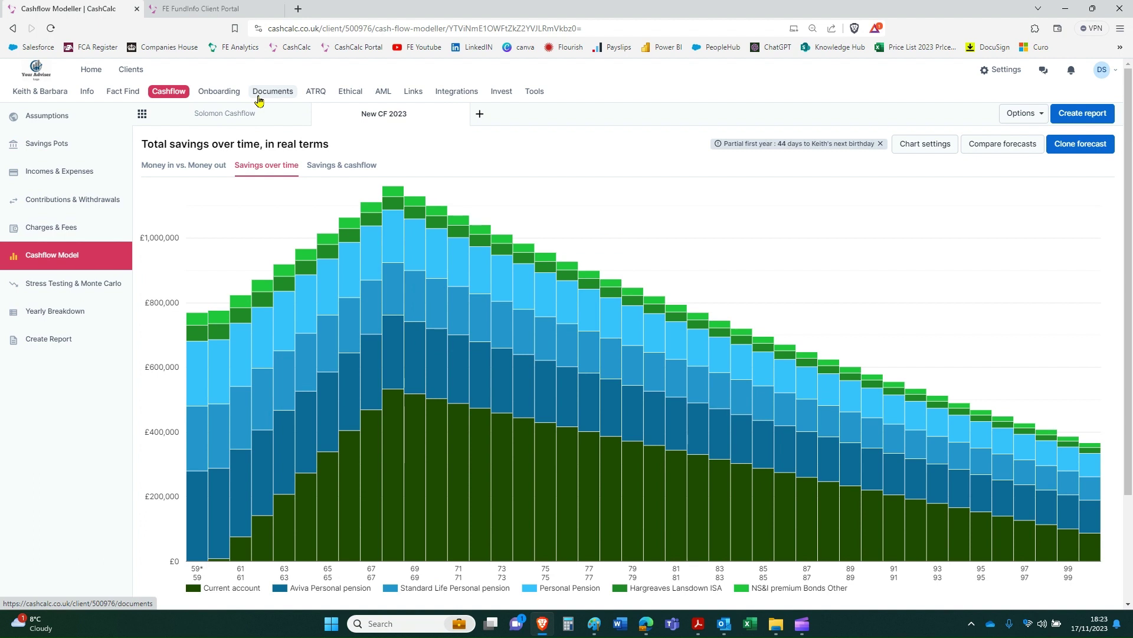
- Open the Bakers' Document Exchange and preview the Send document form, closing it unsent
click(262, 101)
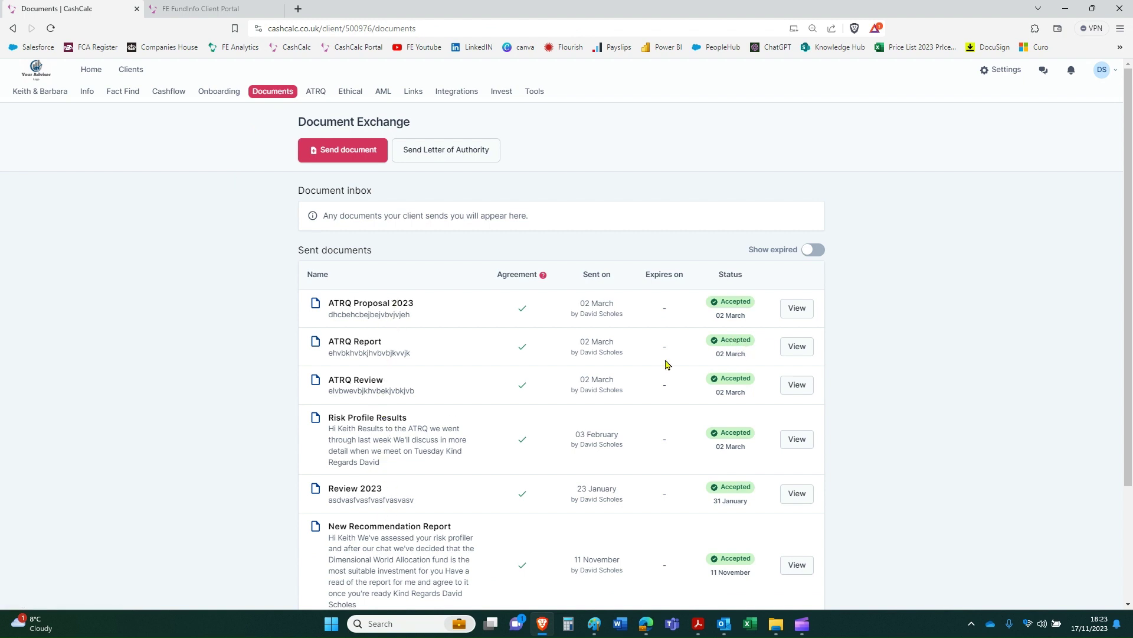
click(344, 153)
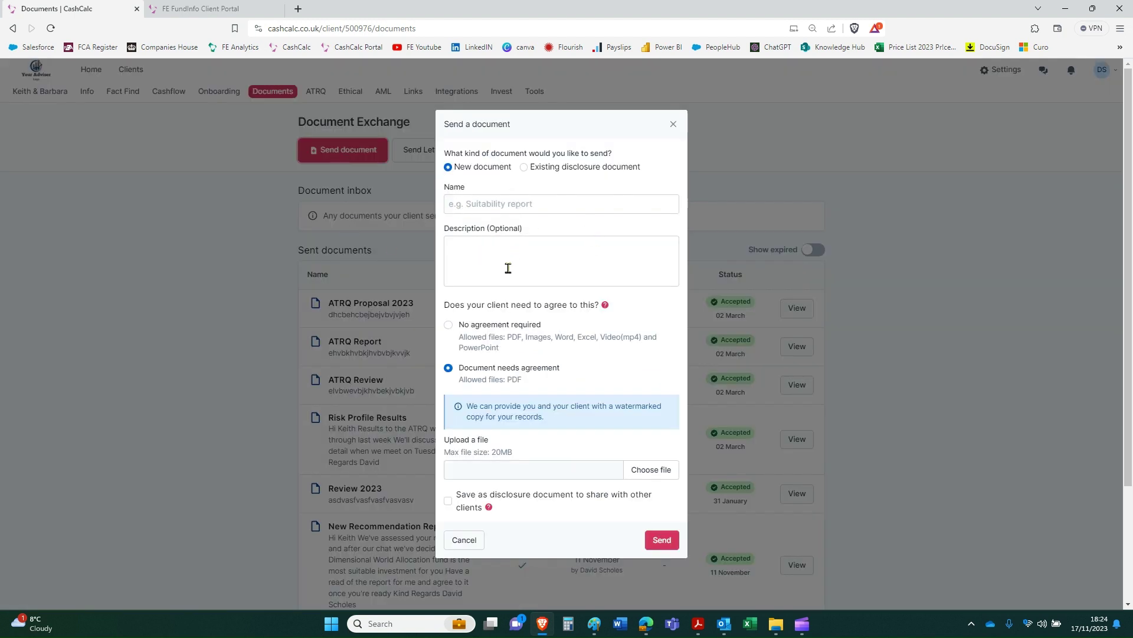
drag(542, 326, 459, 325)
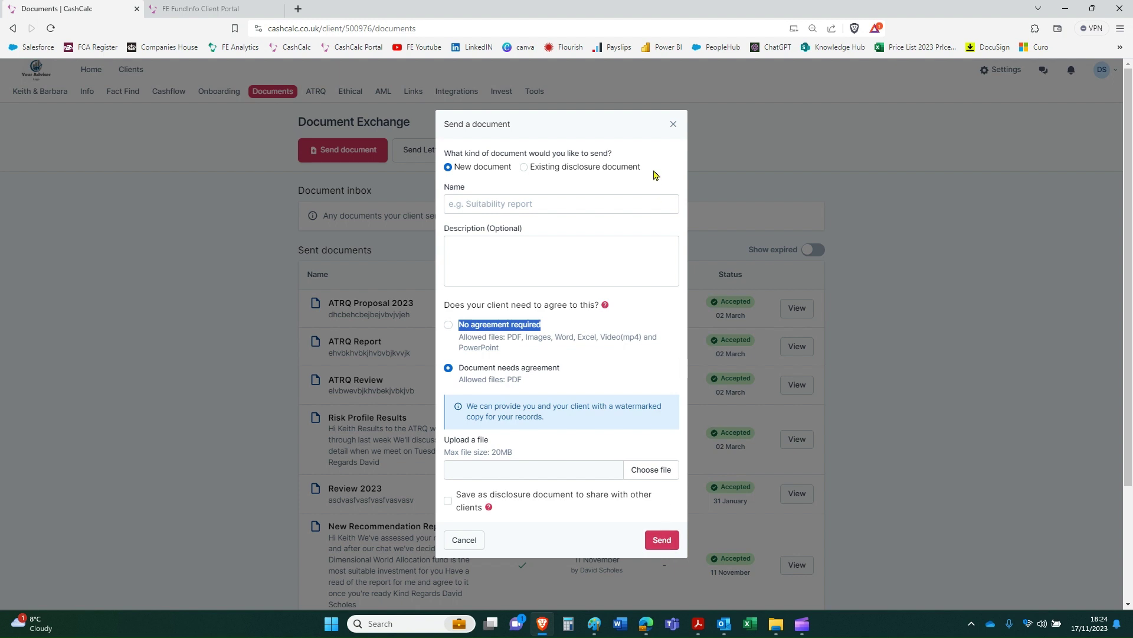
click(673, 124)
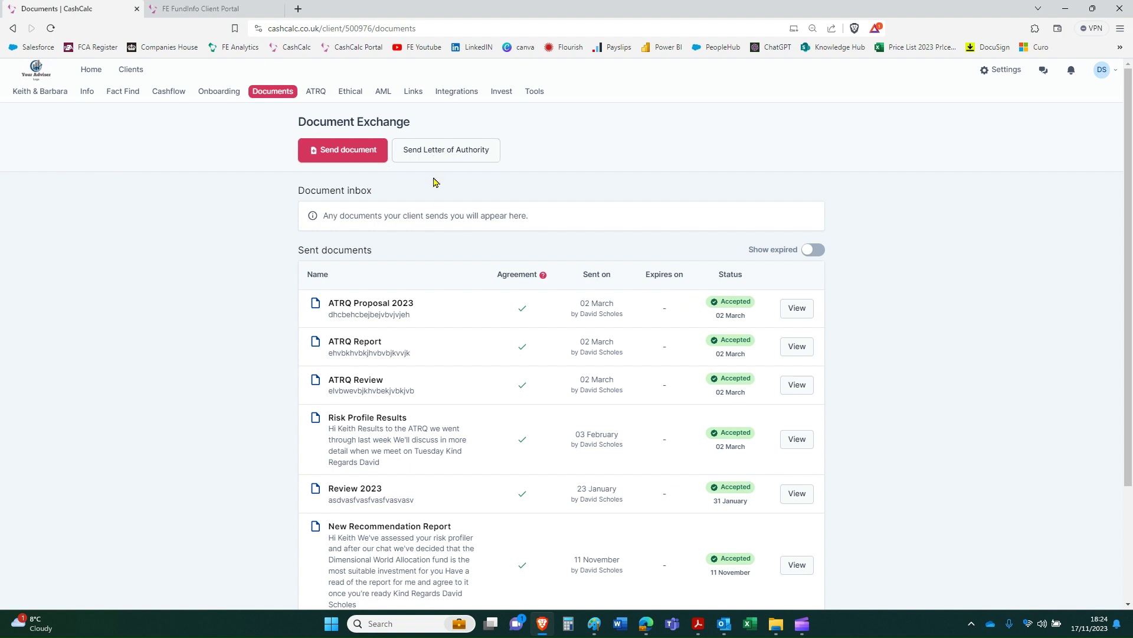
- View Keith and Barbara's ATRQ, Ethical and AML pages in turn
click(317, 92)
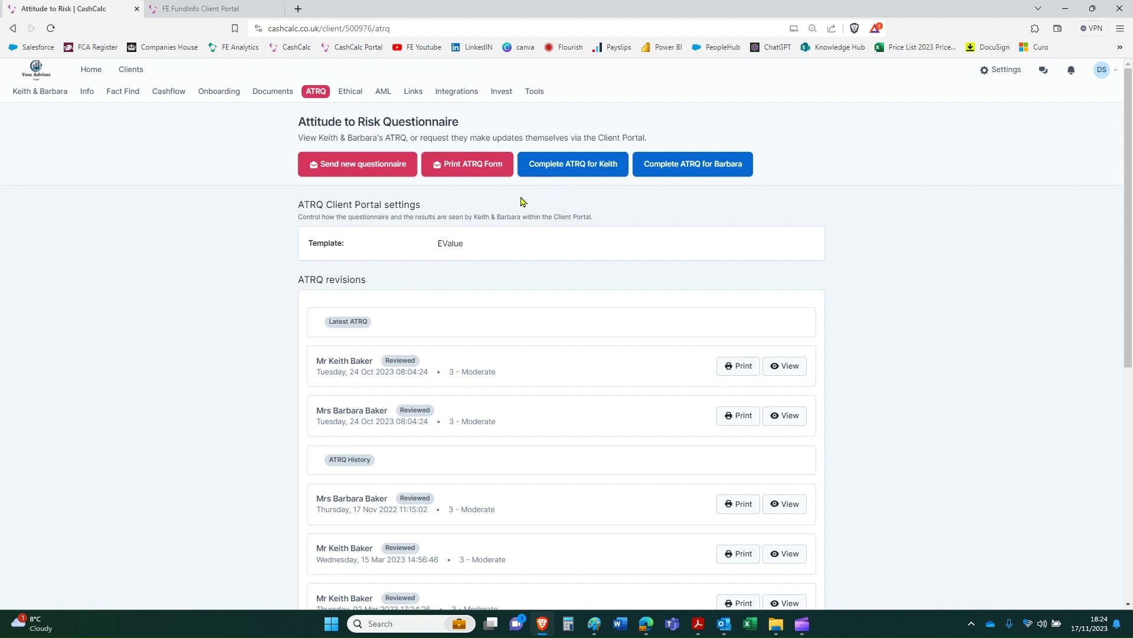
click(350, 92)
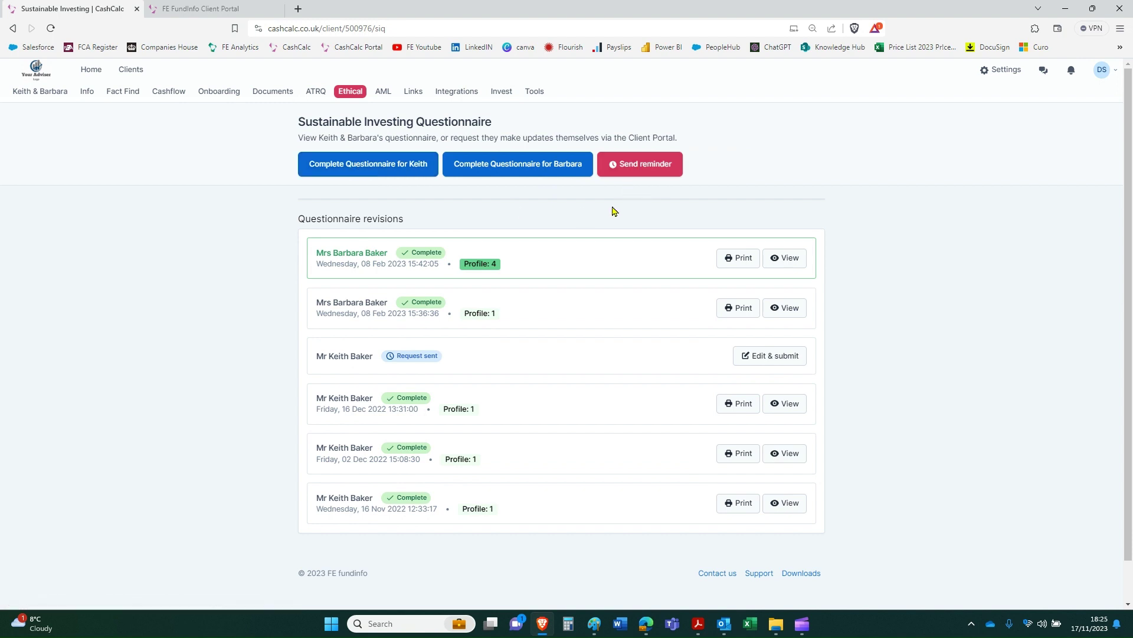
click(383, 92)
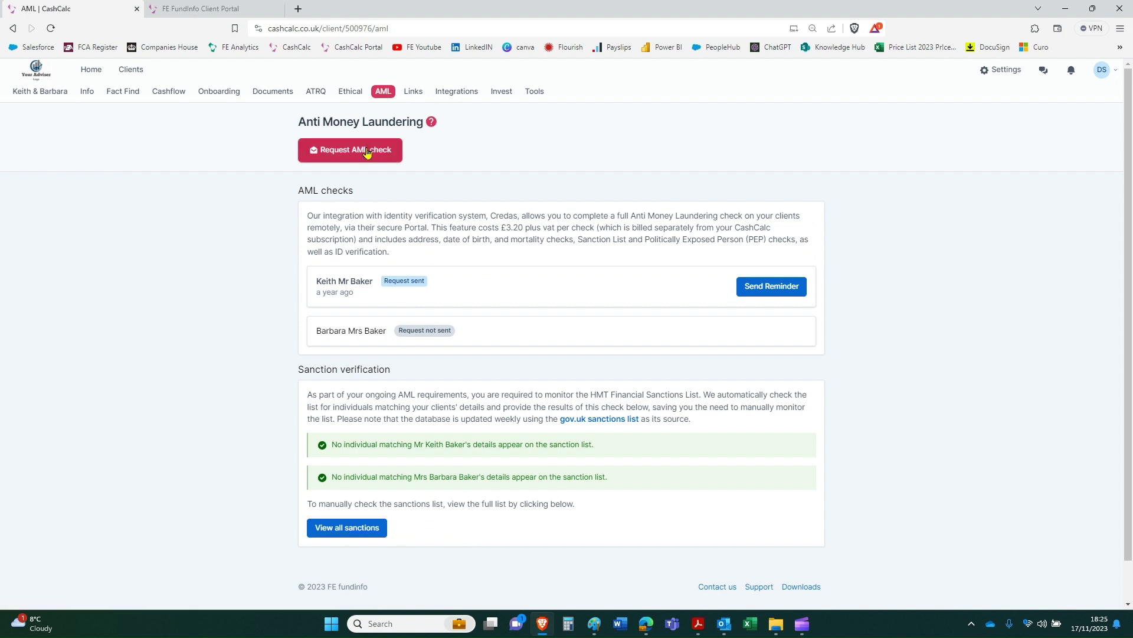
- Browse the client's shared links, open and cancel a new link, then switch to the client portal
click(413, 92)
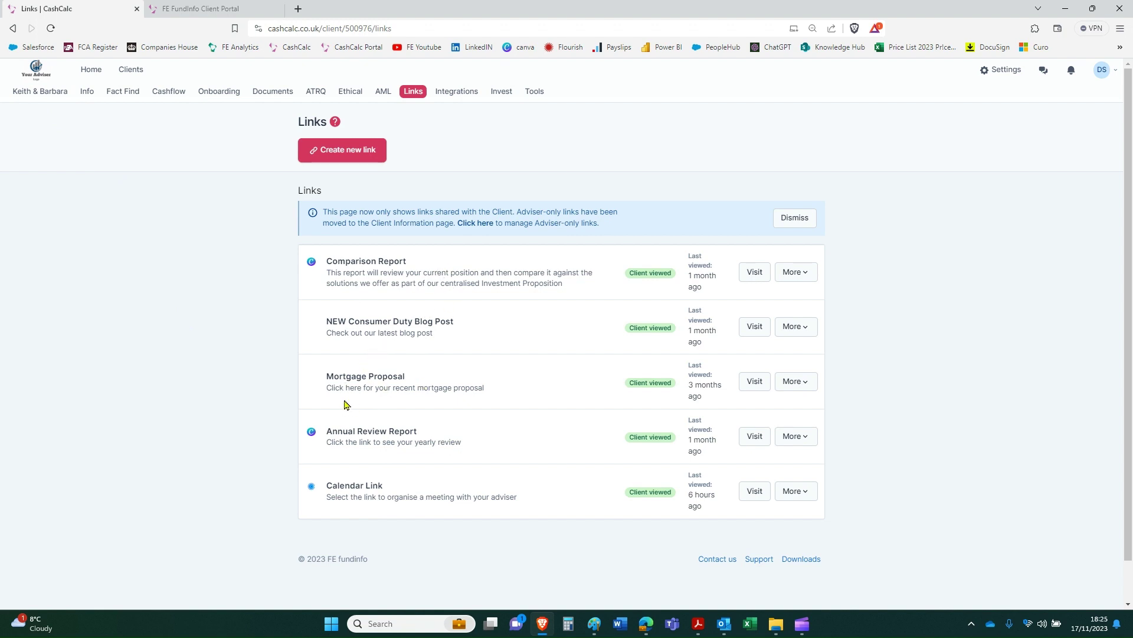
drag(326, 431, 420, 431)
click(401, 441)
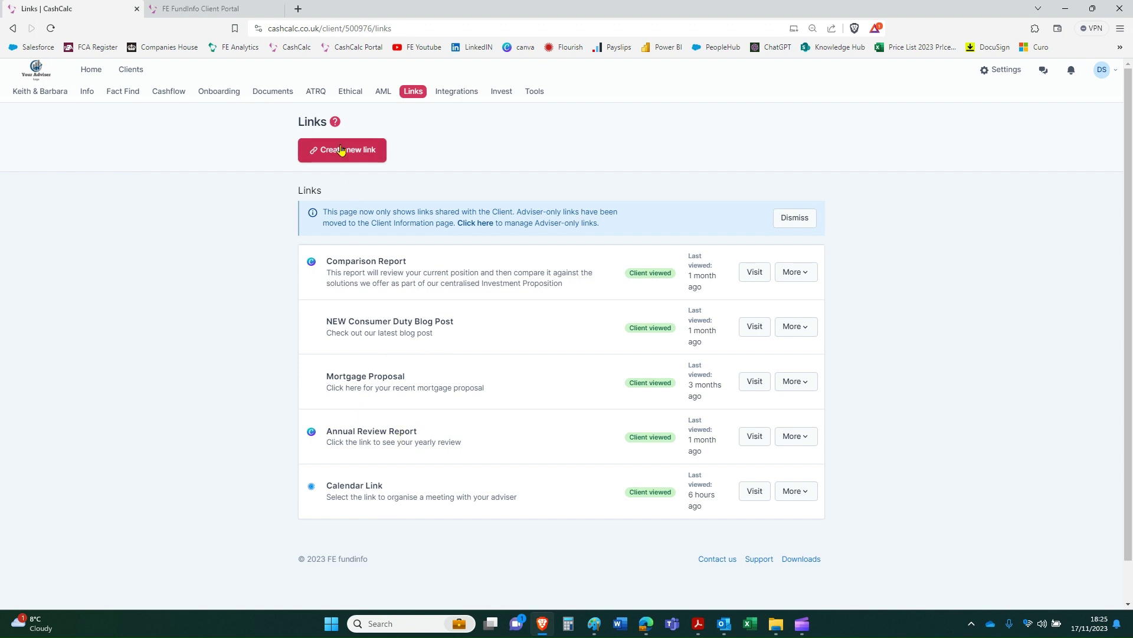
click(353, 155)
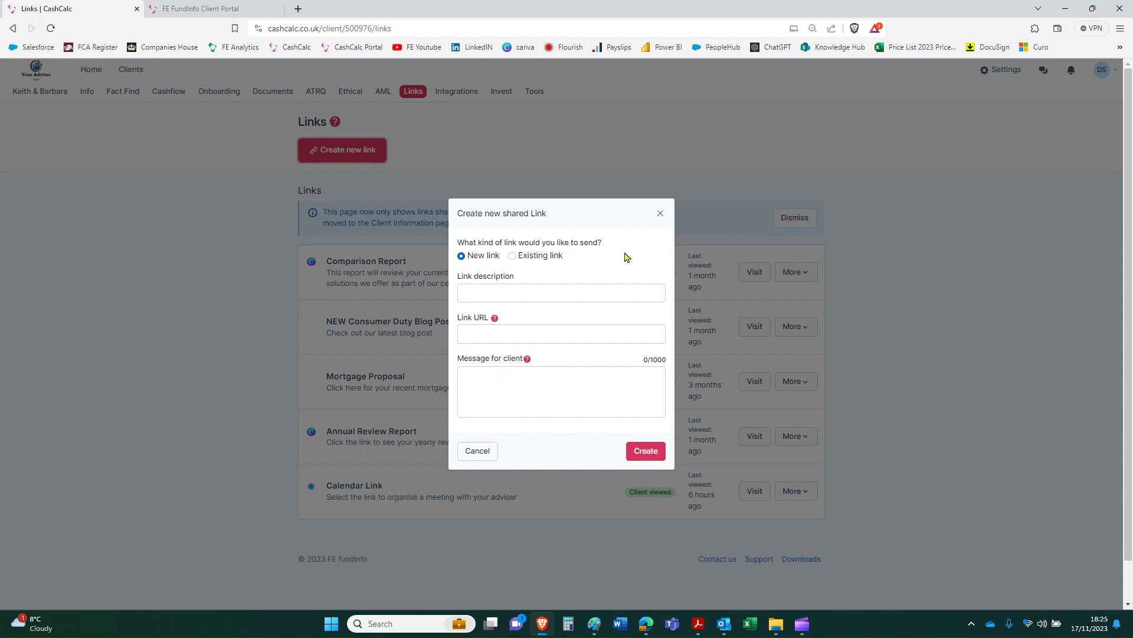
click(660, 214)
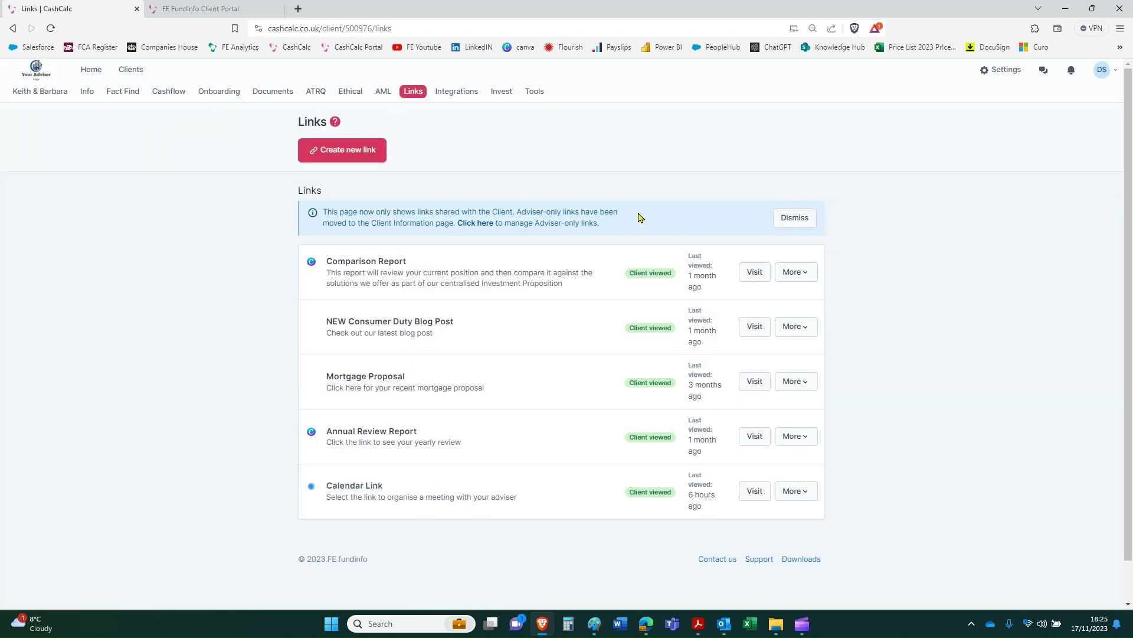
click(227, 9)
scroll(341, 177, up, 3)
- Open the portal Home dashboard, then return to the CashCalc Links page
click(129, 87)
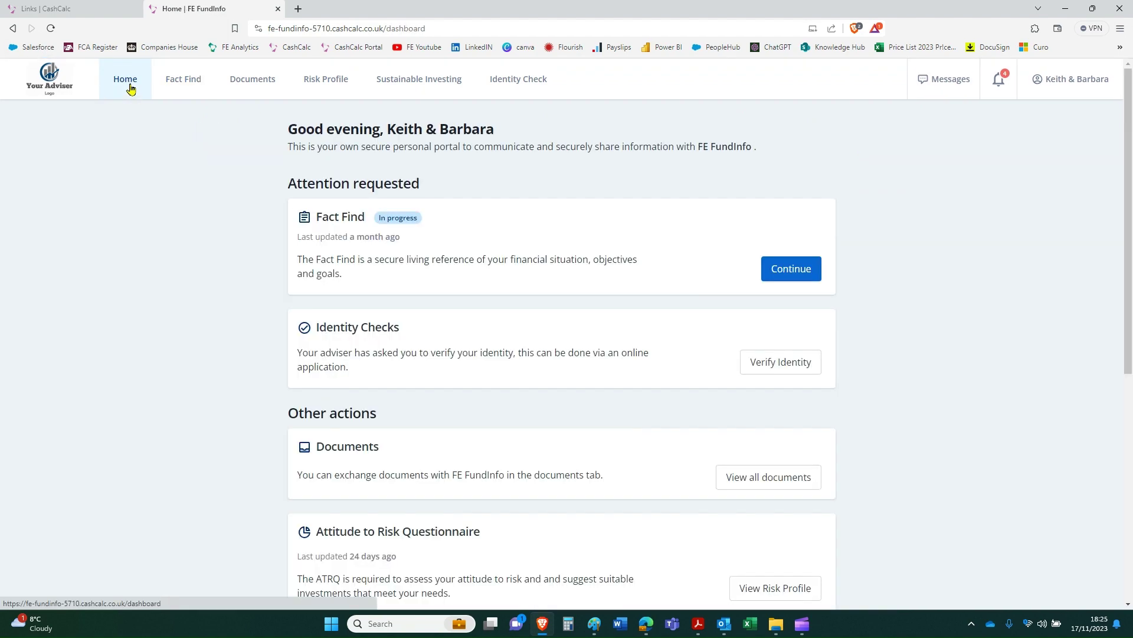
scroll(494, 249, down, 2)
scroll(493, 247, down, 3)
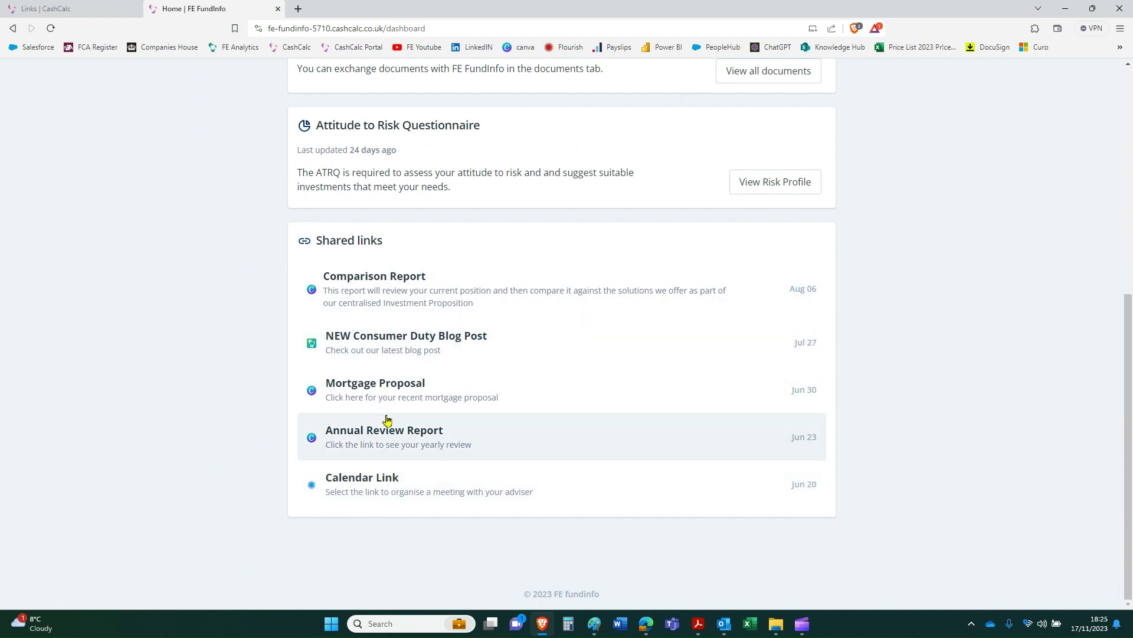
scroll(385, 420, up, 2)
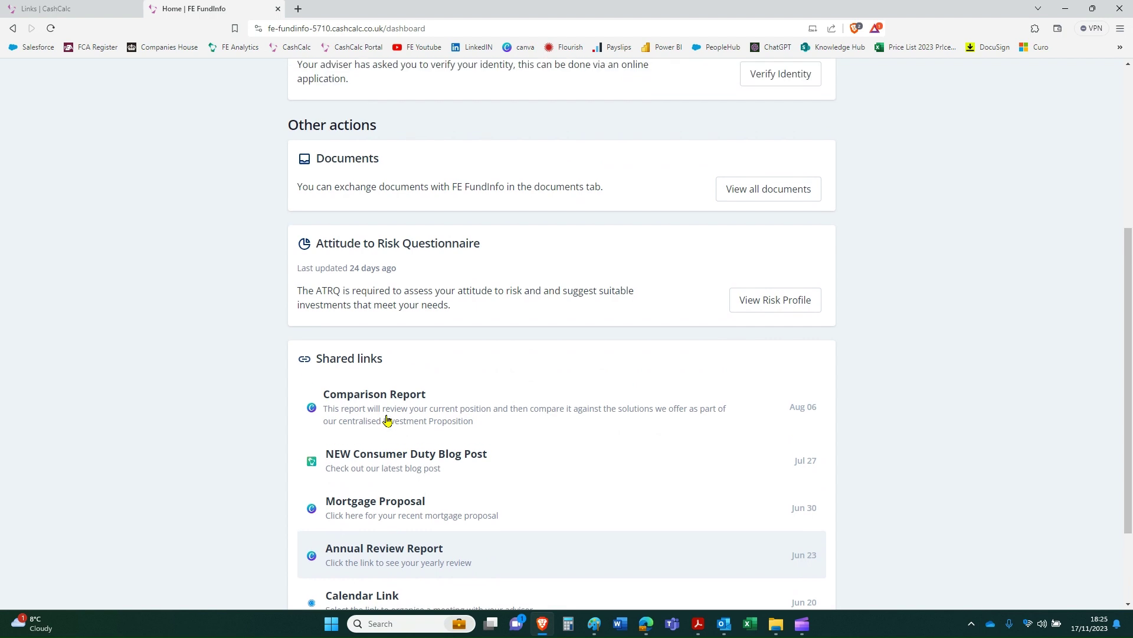
click(54, 7)
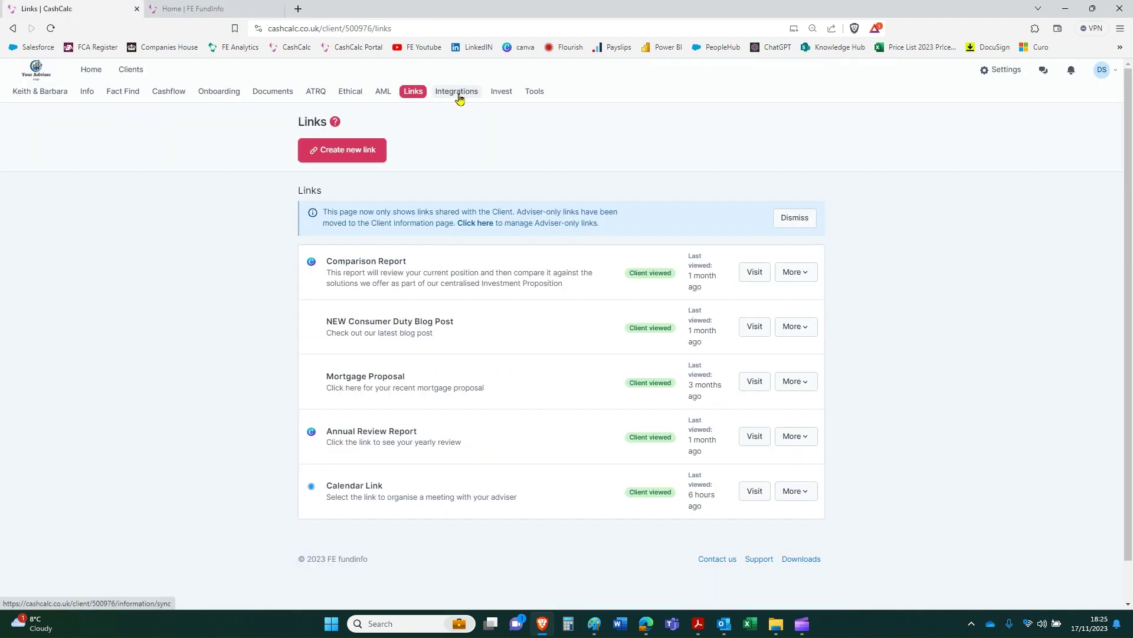
- Open the Invest page offering export to the Fundment wrap platform
click(501, 94)
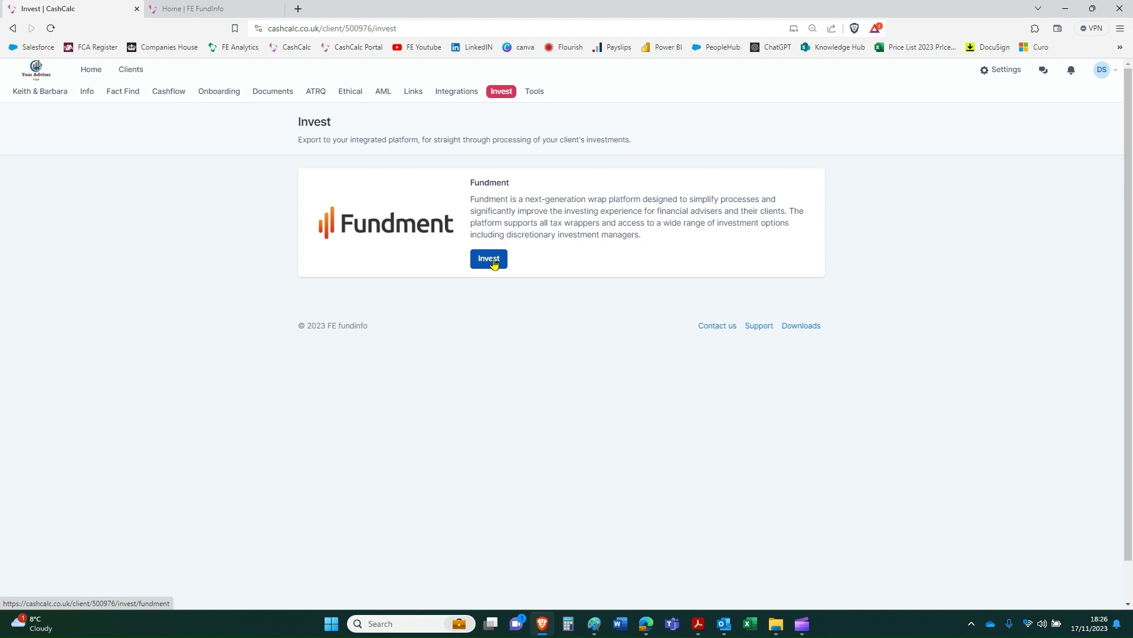
click(535, 94)
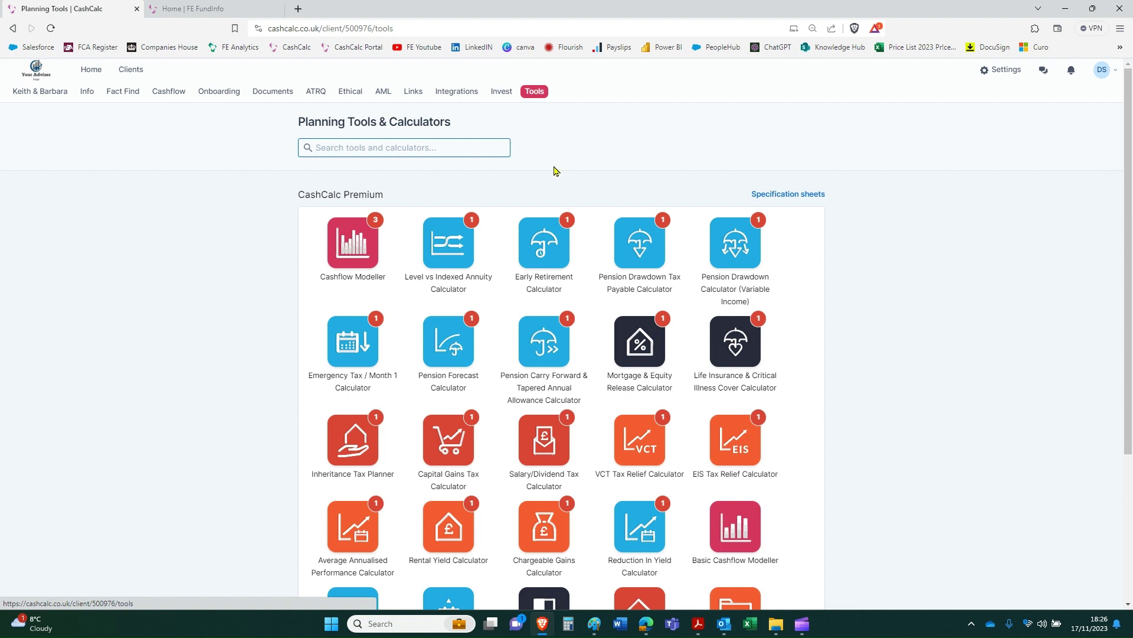
scroll(566, 193, down, 1)
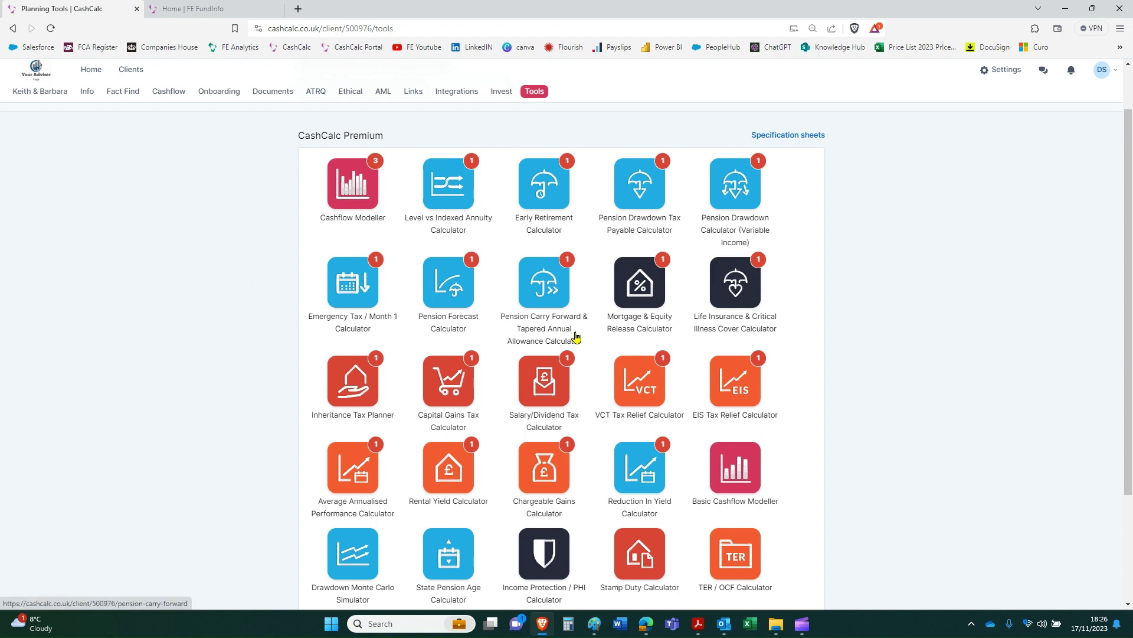
scroll(576, 337, up, 1)
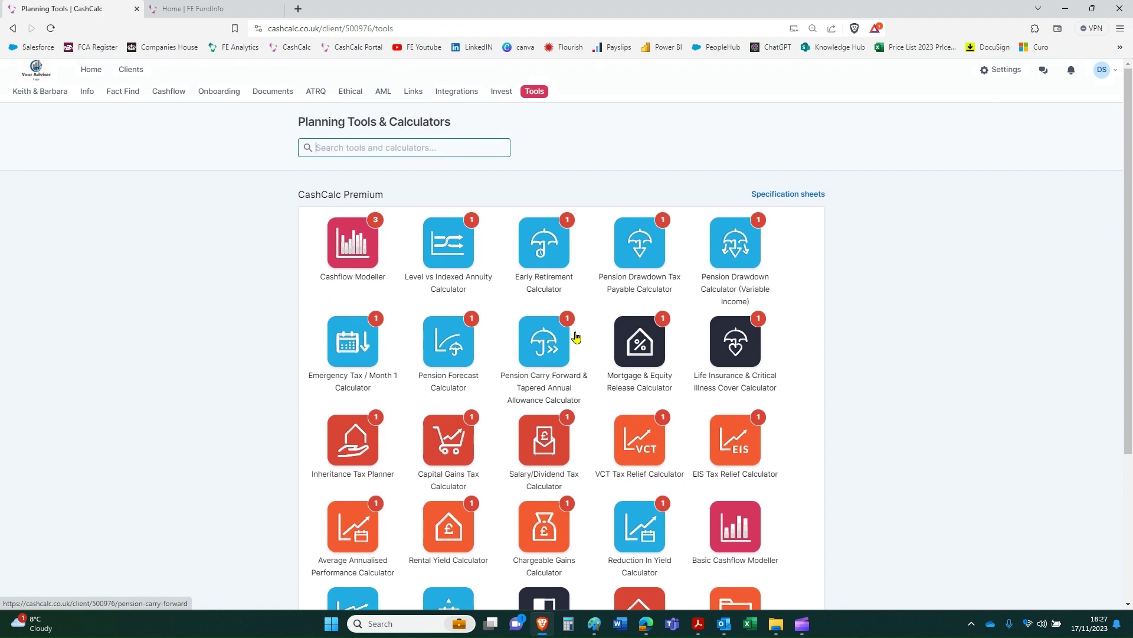